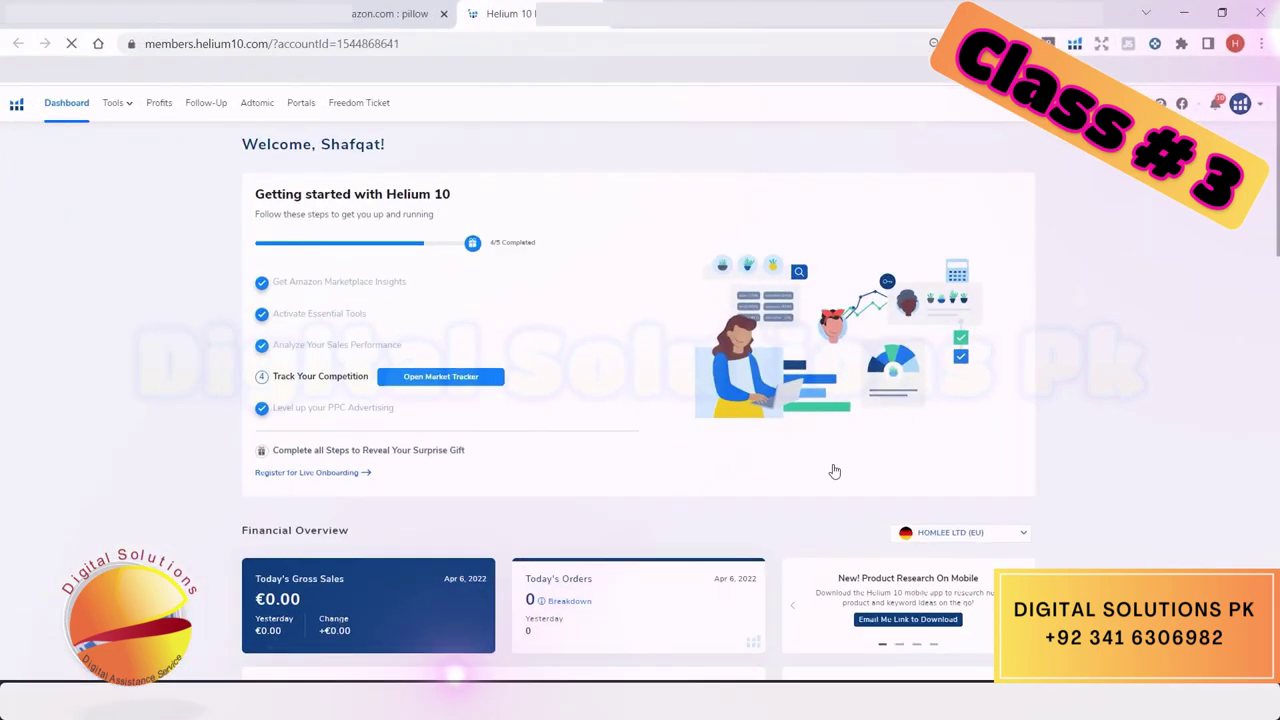
- Look through the tool cards on the Helium 10 dashboard and open the Keywords section of Black Box
scroll(957, 533, "down", 10)
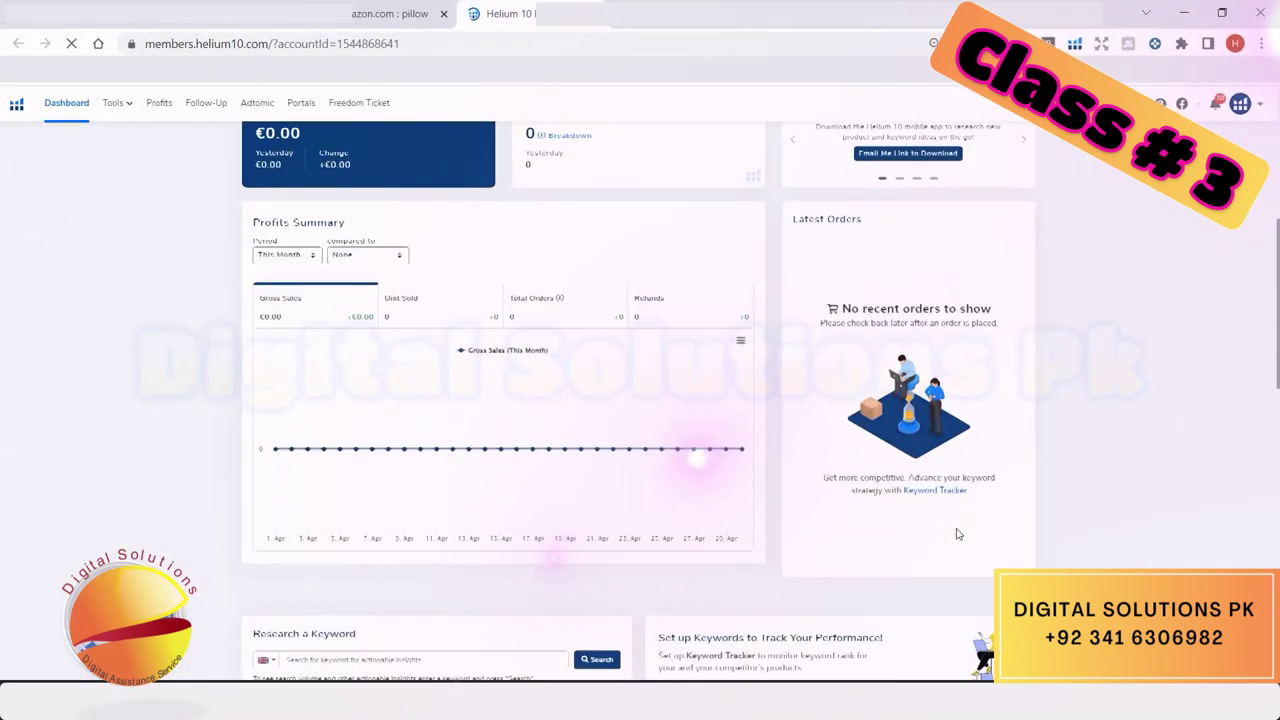
scroll(957, 533, "down", 7)
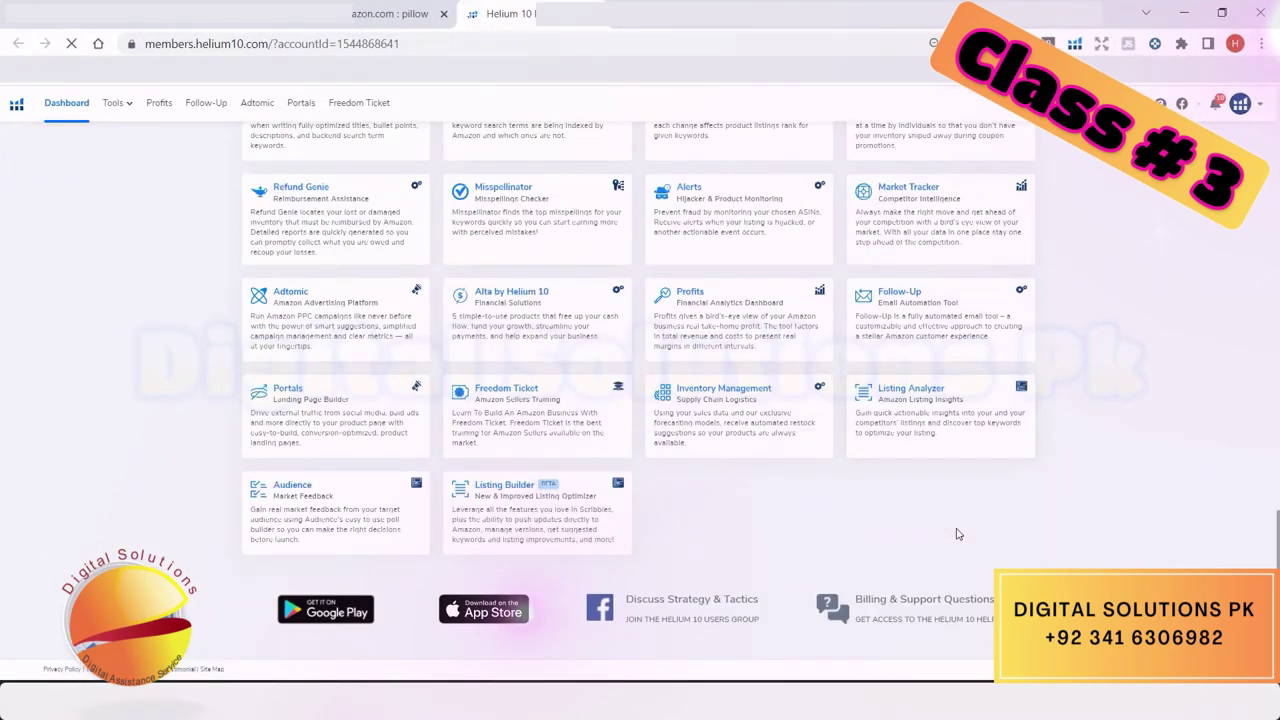
scroll(957, 534, "up", 2)
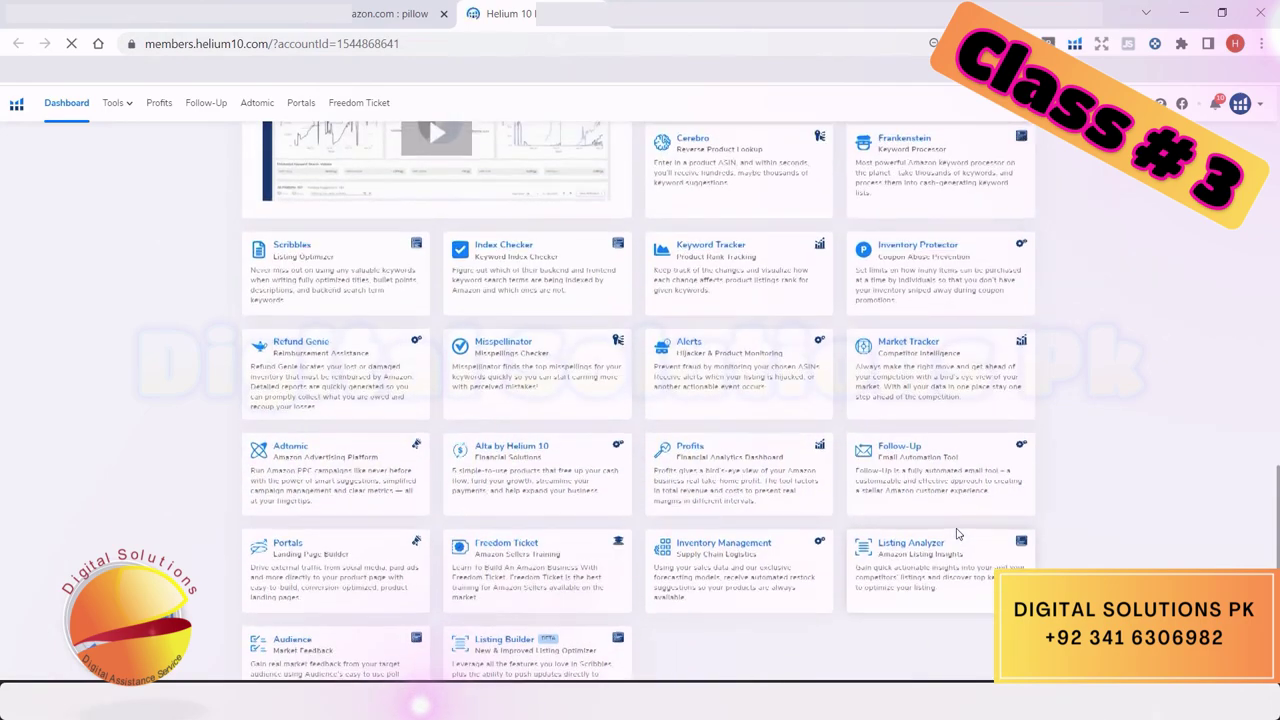
scroll(957, 533, "up", 3)
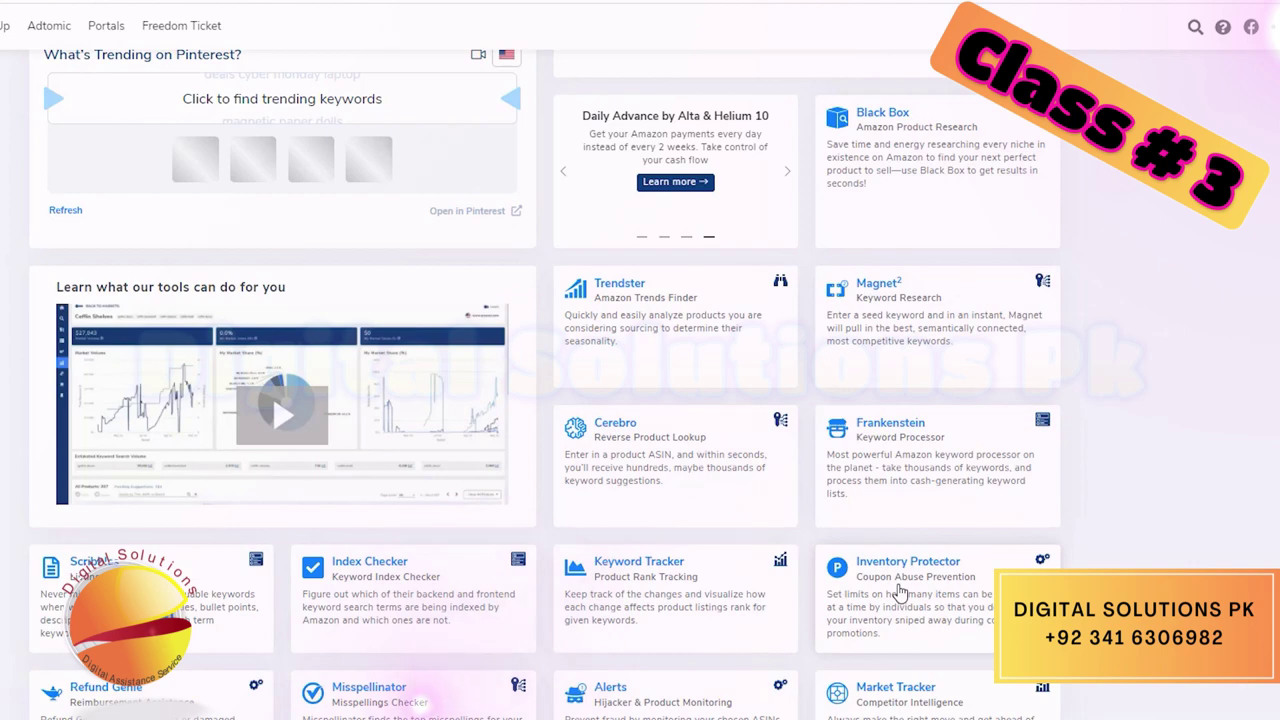
scroll(900, 592, "down", 3)
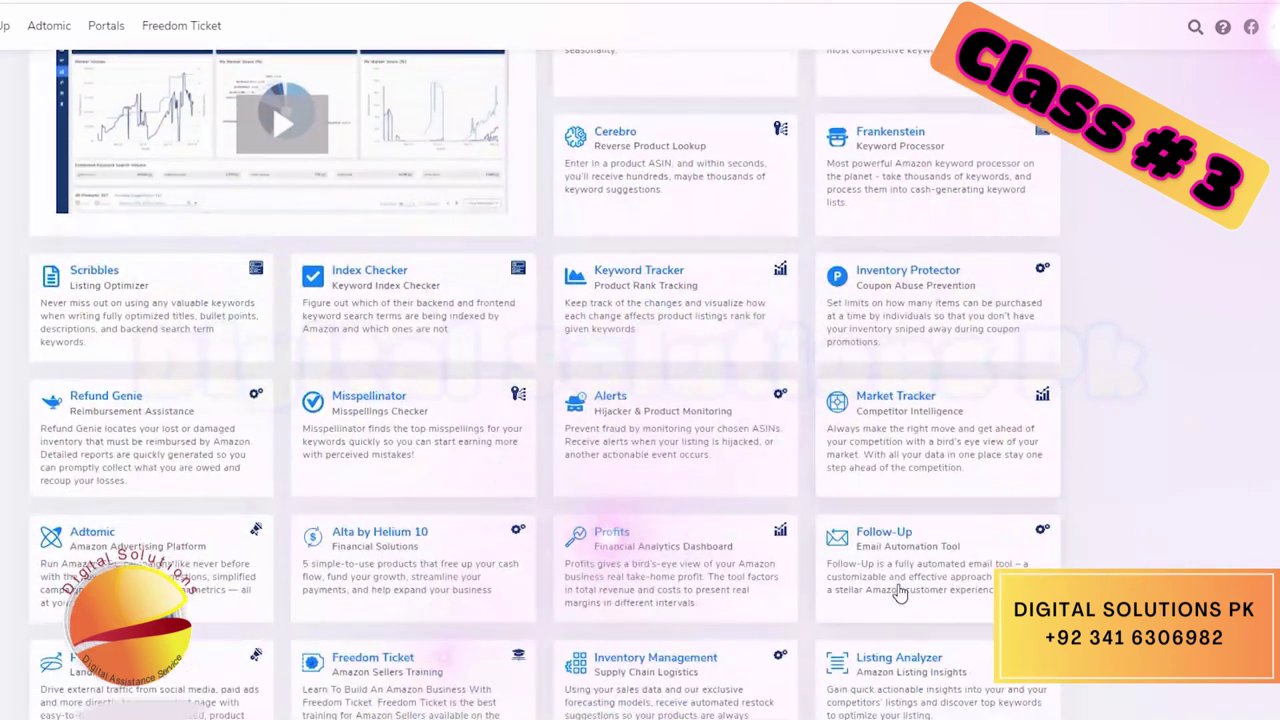
scroll(900, 592, "down", 2)
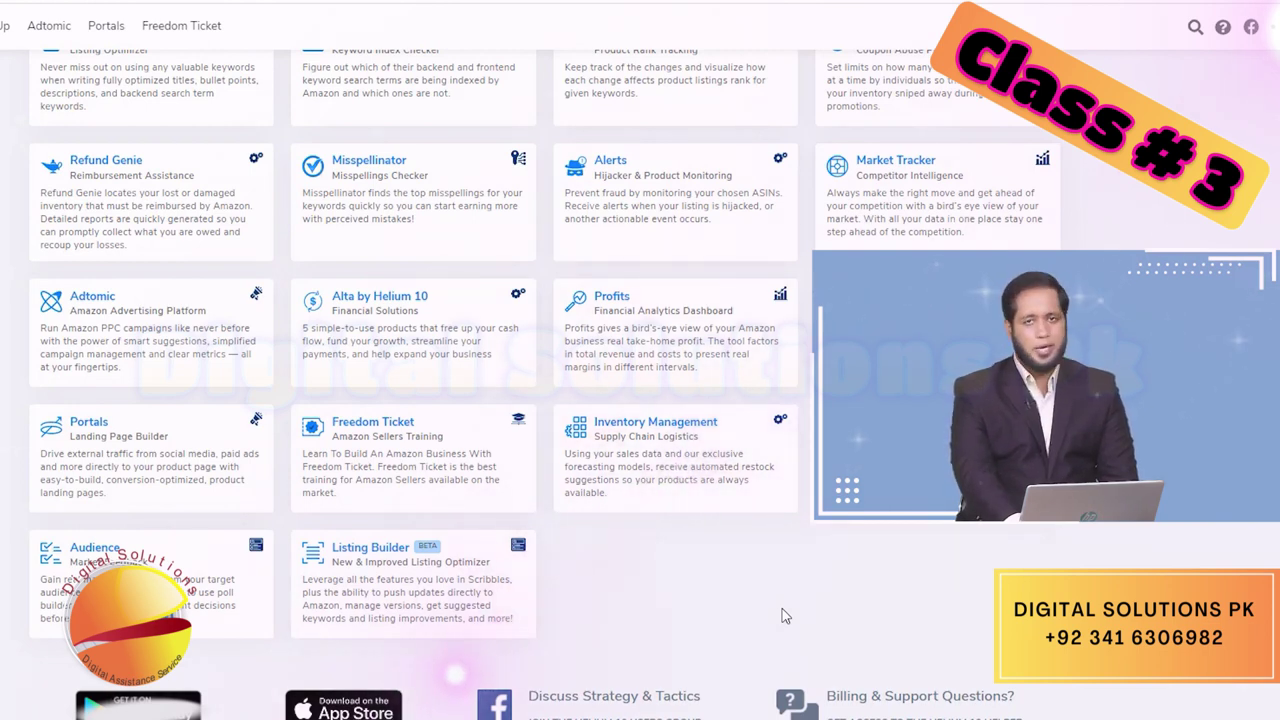
scroll(785, 616, "up", 1)
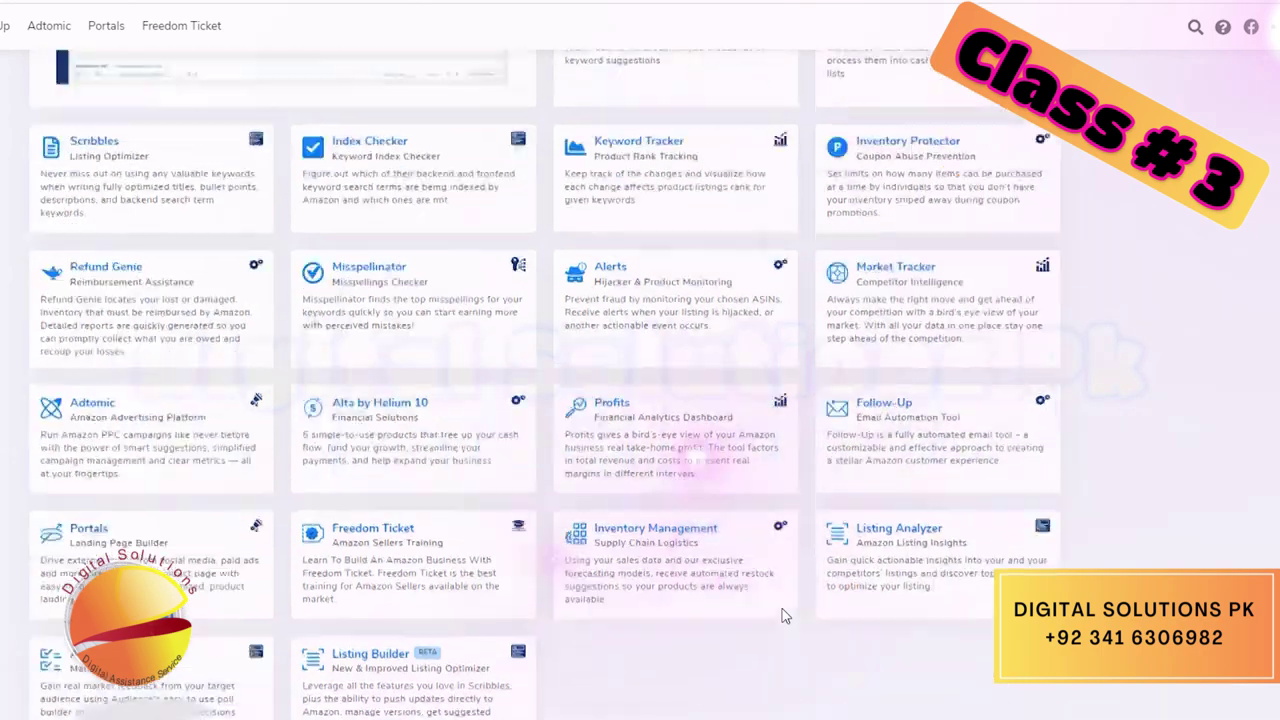
scroll(785, 616, "up", 5)
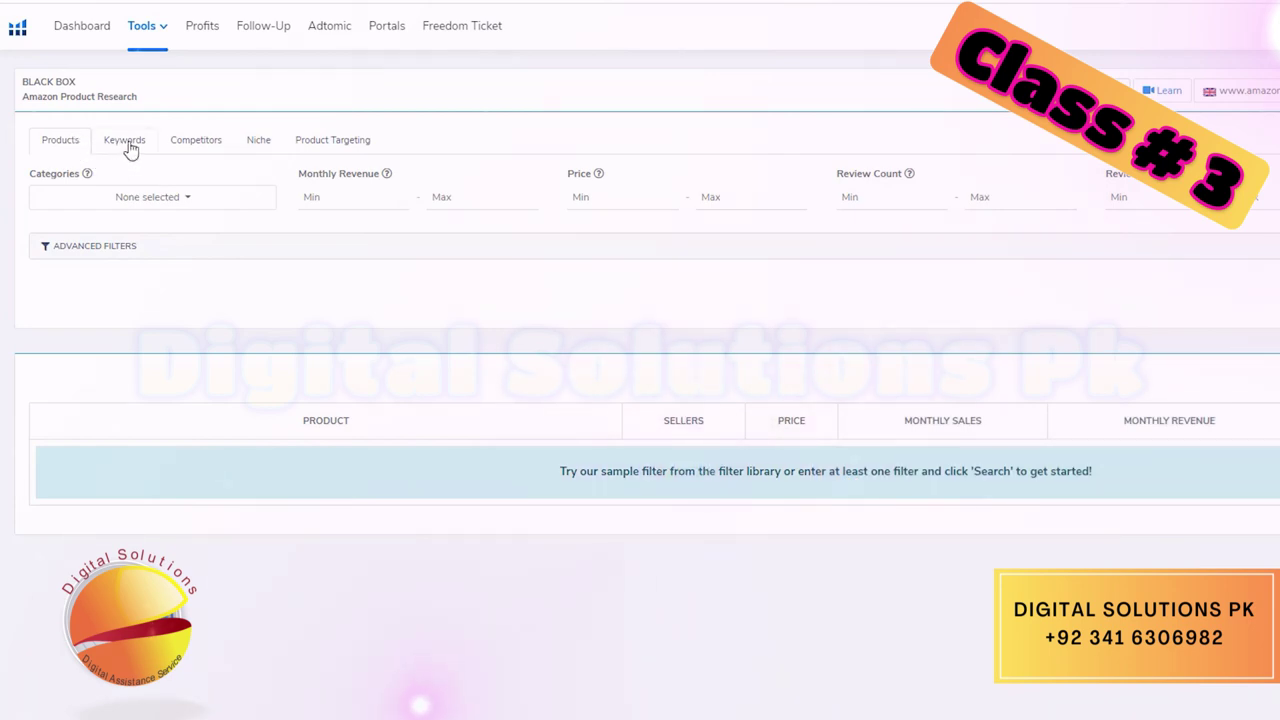
left_click(127, 143)
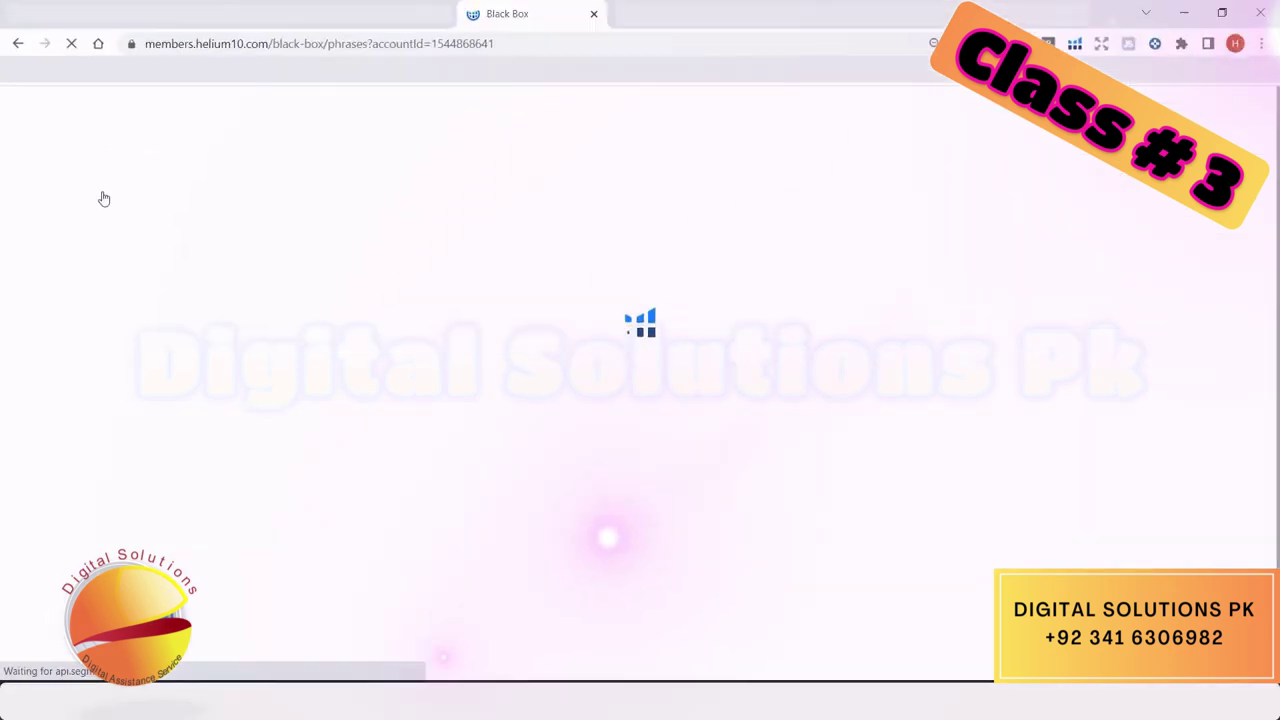
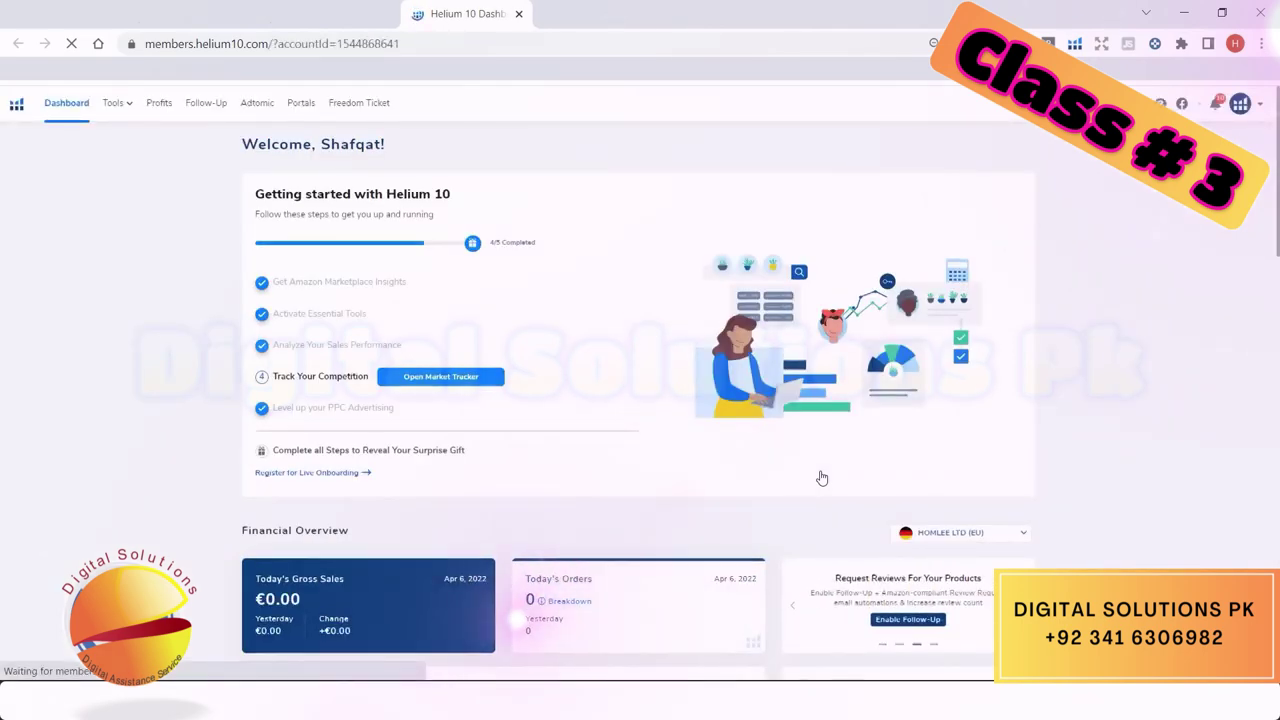
- Open the Black Box product research tool from its card on the dashboard
scroll(821, 478, "down", 15)
scroll(821, 478, "up", 2)
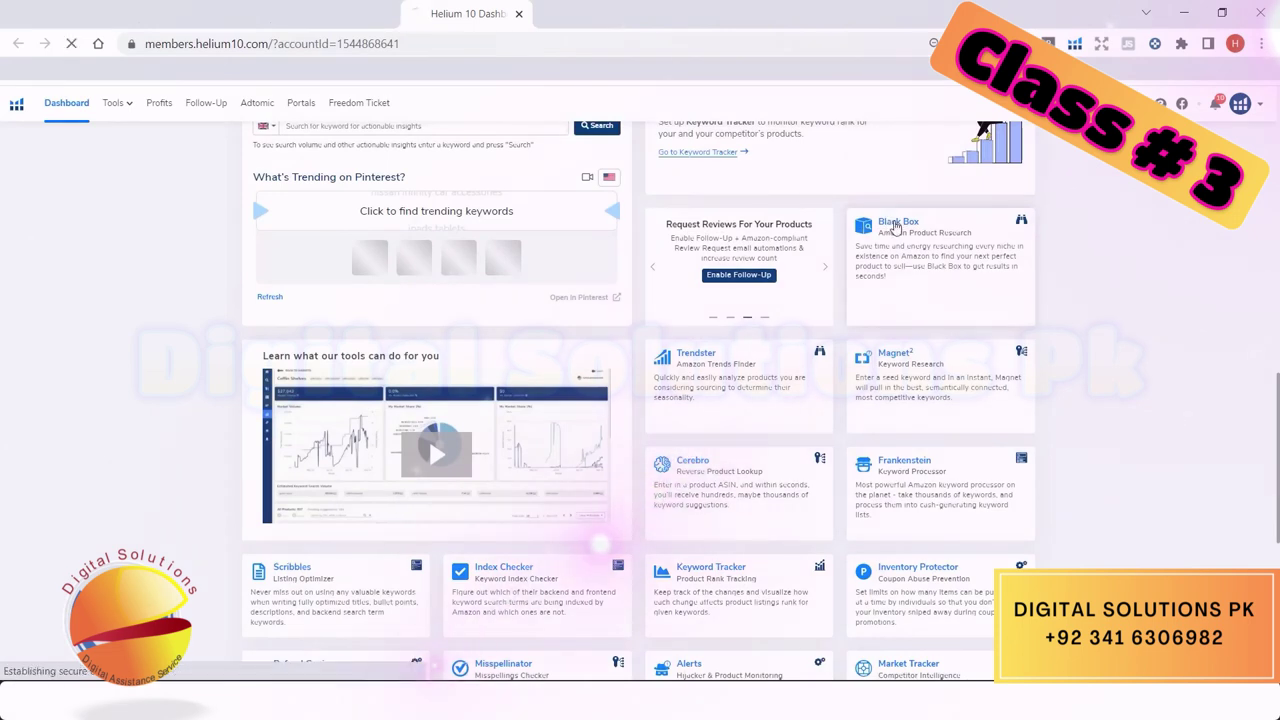
left_click(896, 228)
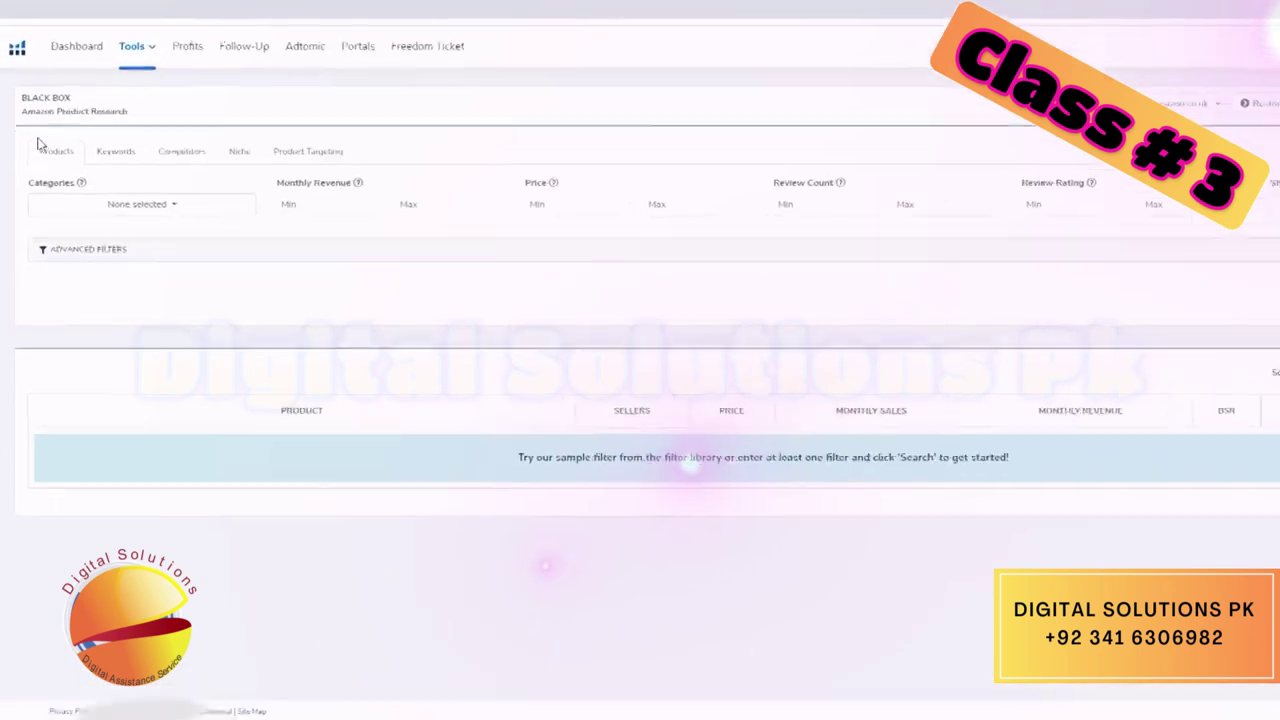
- Filter the product search to the Books category with a minimum monthly revenue of 5000
left_click(194, 167)
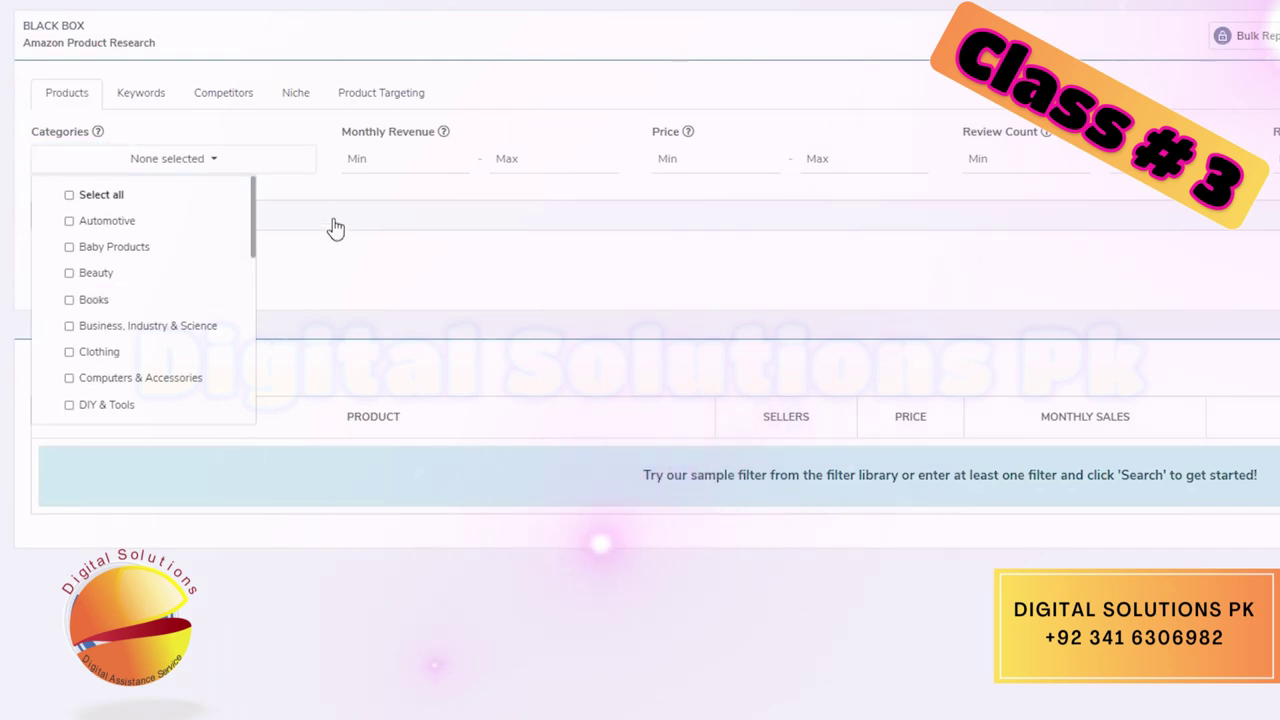
left_click(100, 302)
left_click(404, 170)
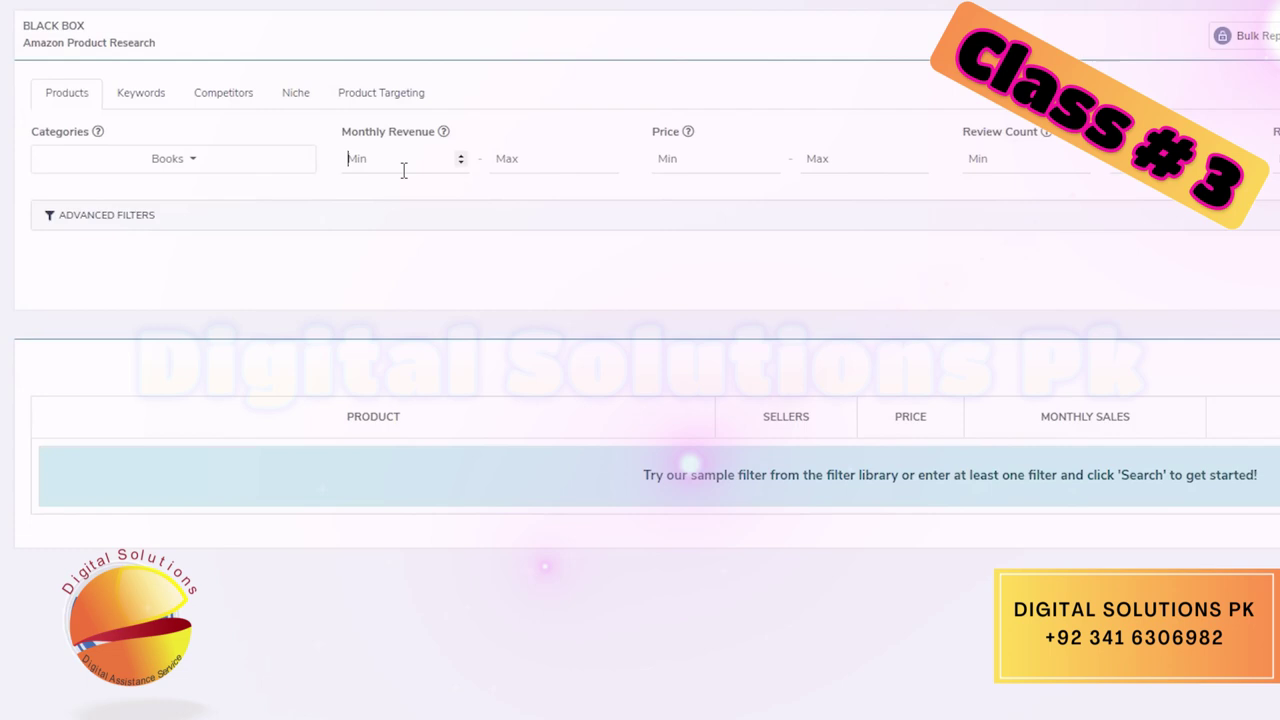
type("5000")
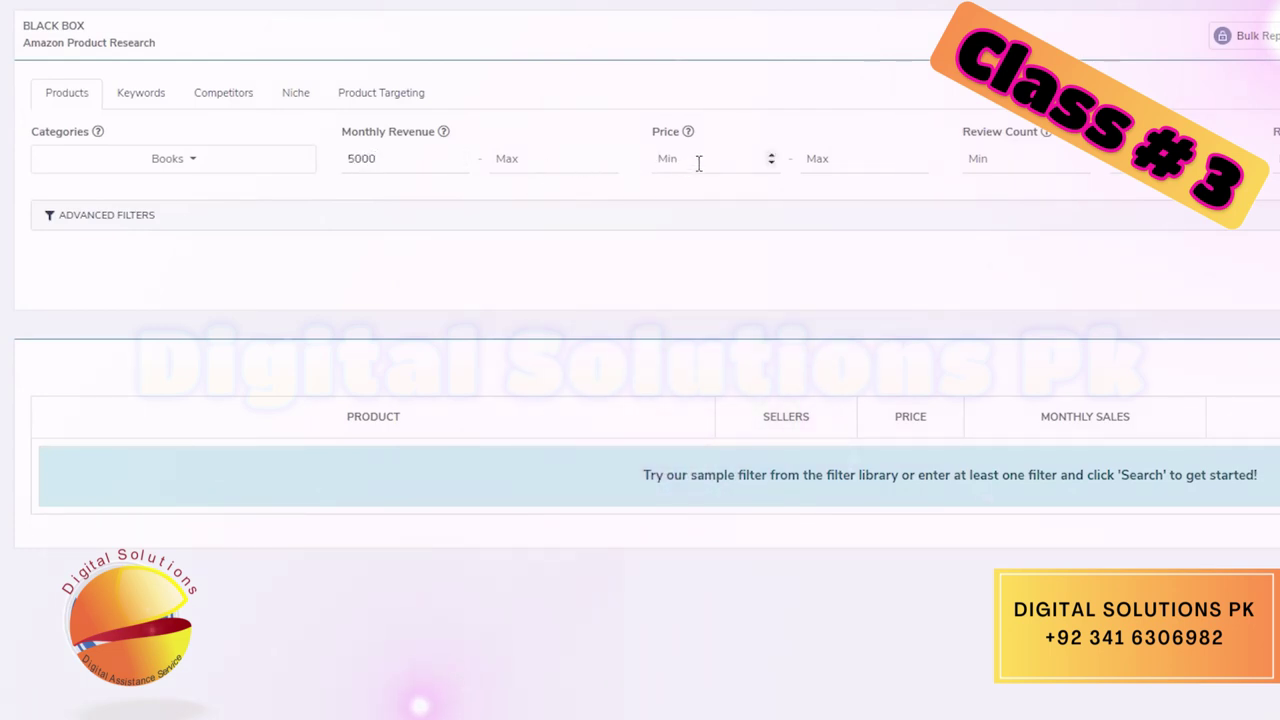
- Limit the product search to prices from 3 to 20, at most 1000 reviews and a minimum review rating of 4
left_click(842, 160)
type("20")
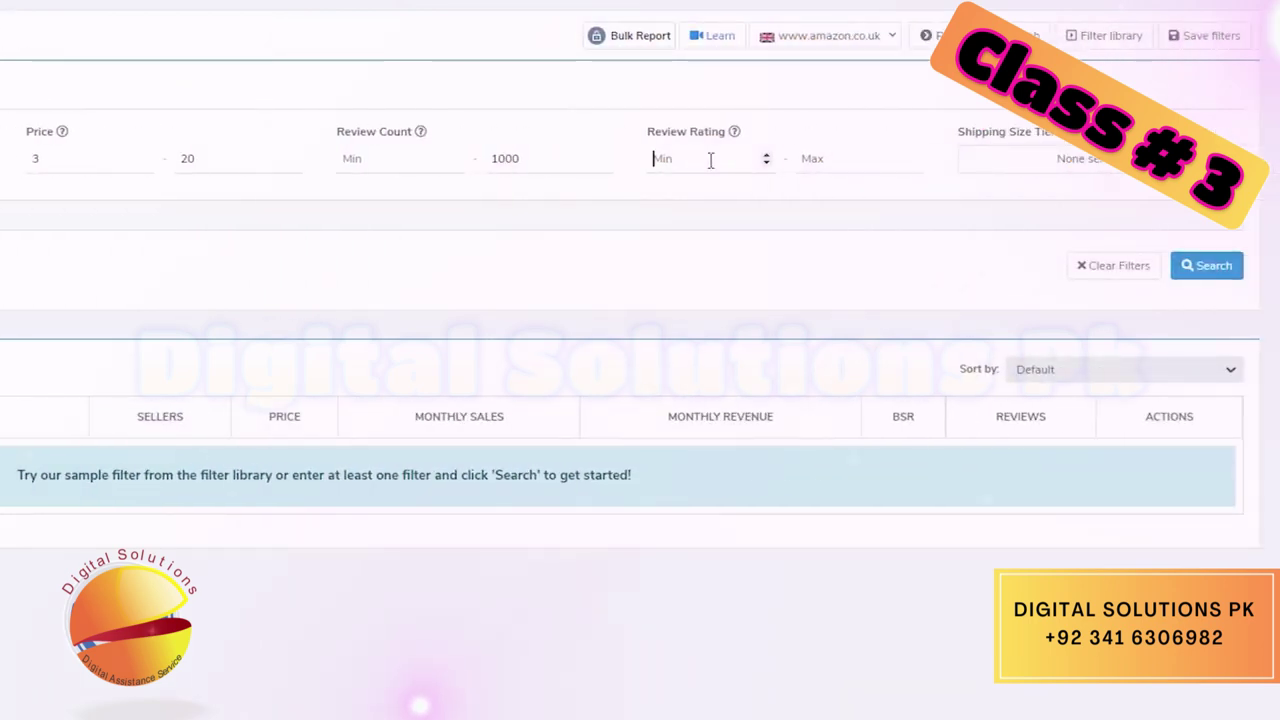
left_click(710, 160)
type("4")
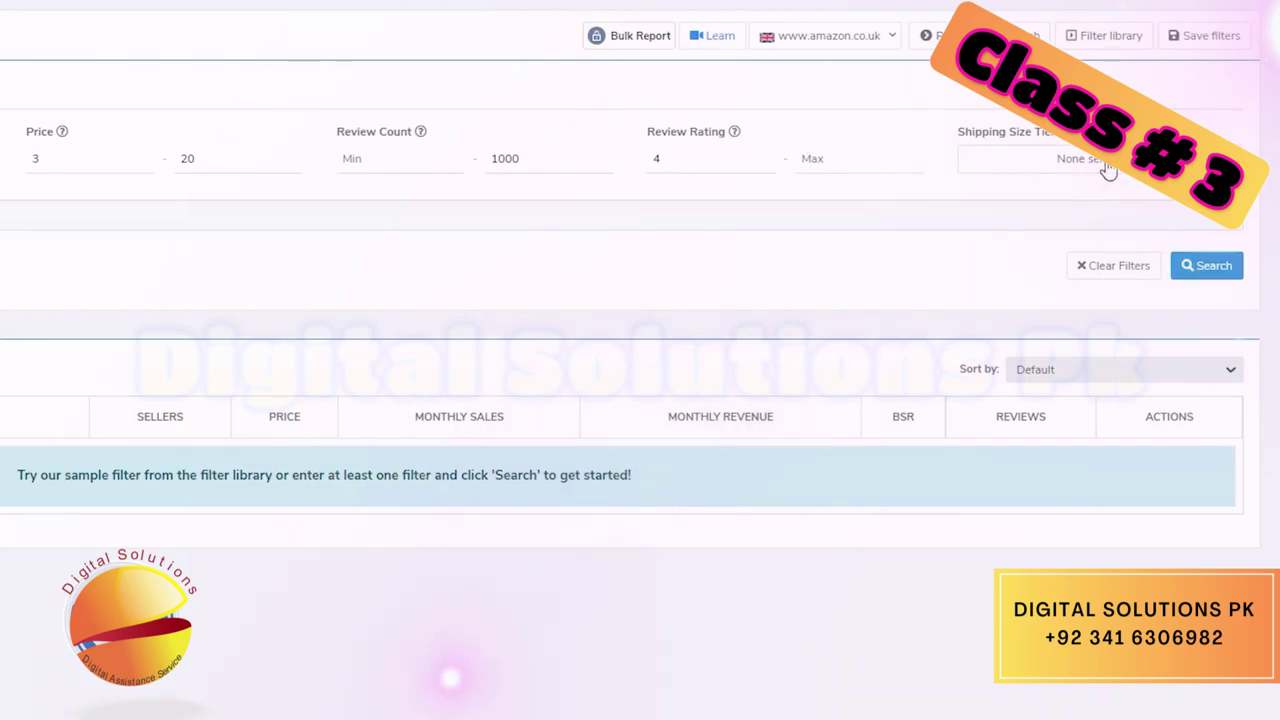
- Leave the shipping size tier unselected, run the product search and look over the listed books
left_click(1108, 170)
left_click(1102, 176)
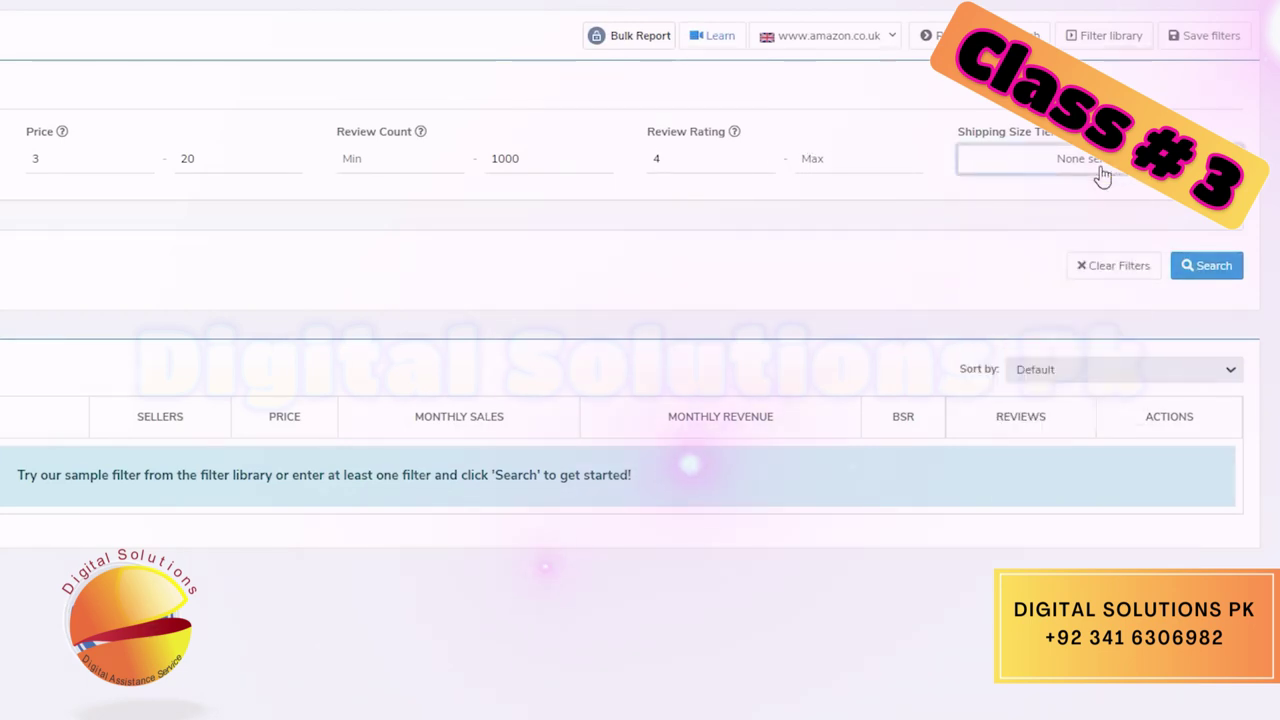
left_click(1210, 276)
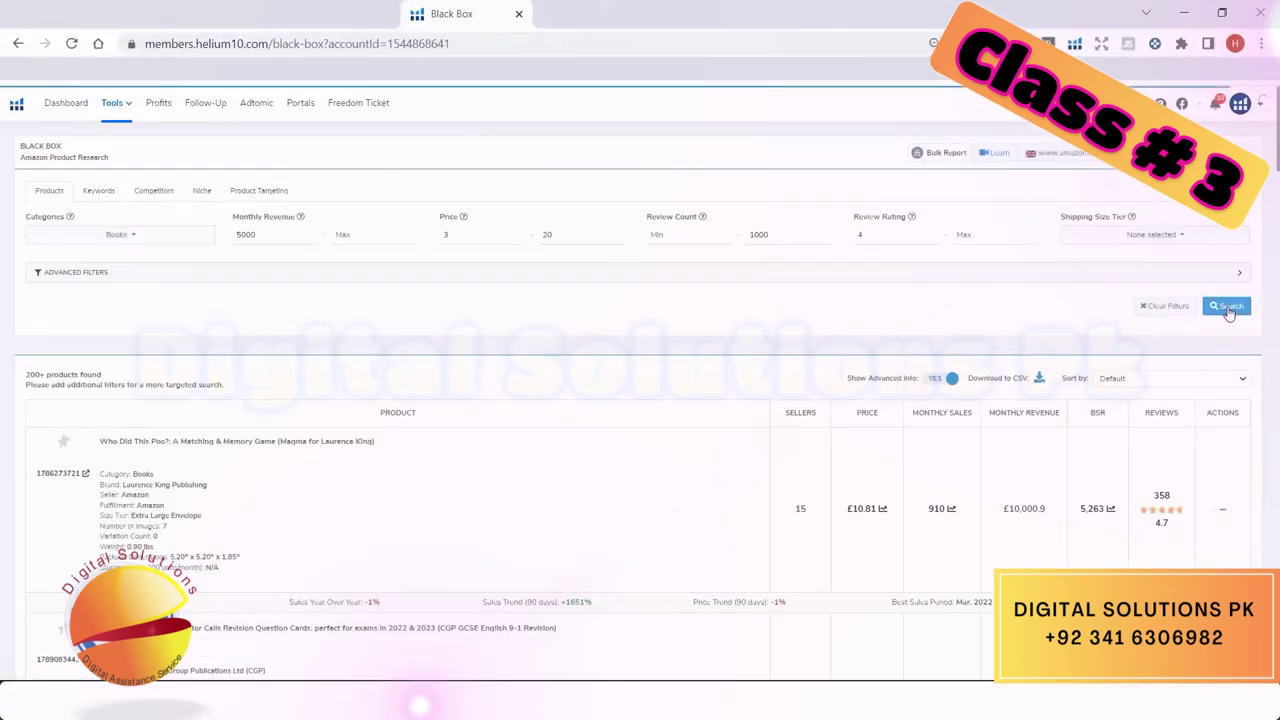
scroll(690, 551, "down", 10)
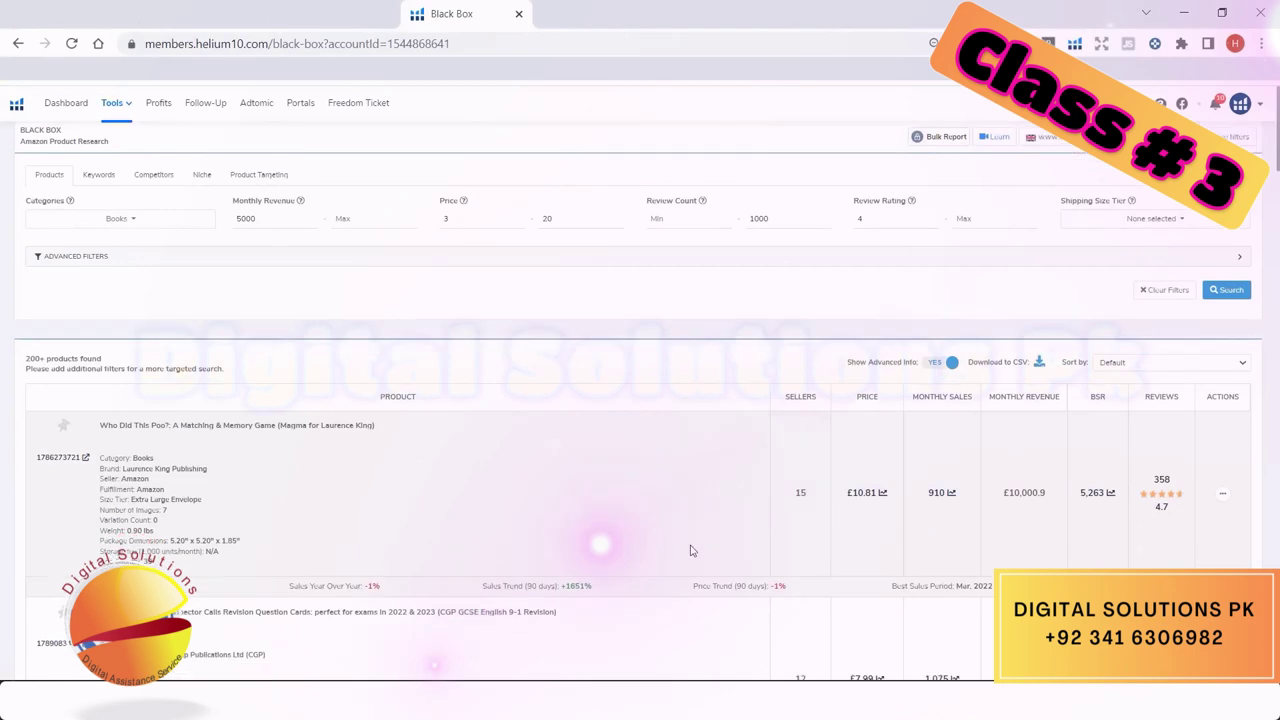
scroll(690, 551, "up", 10)
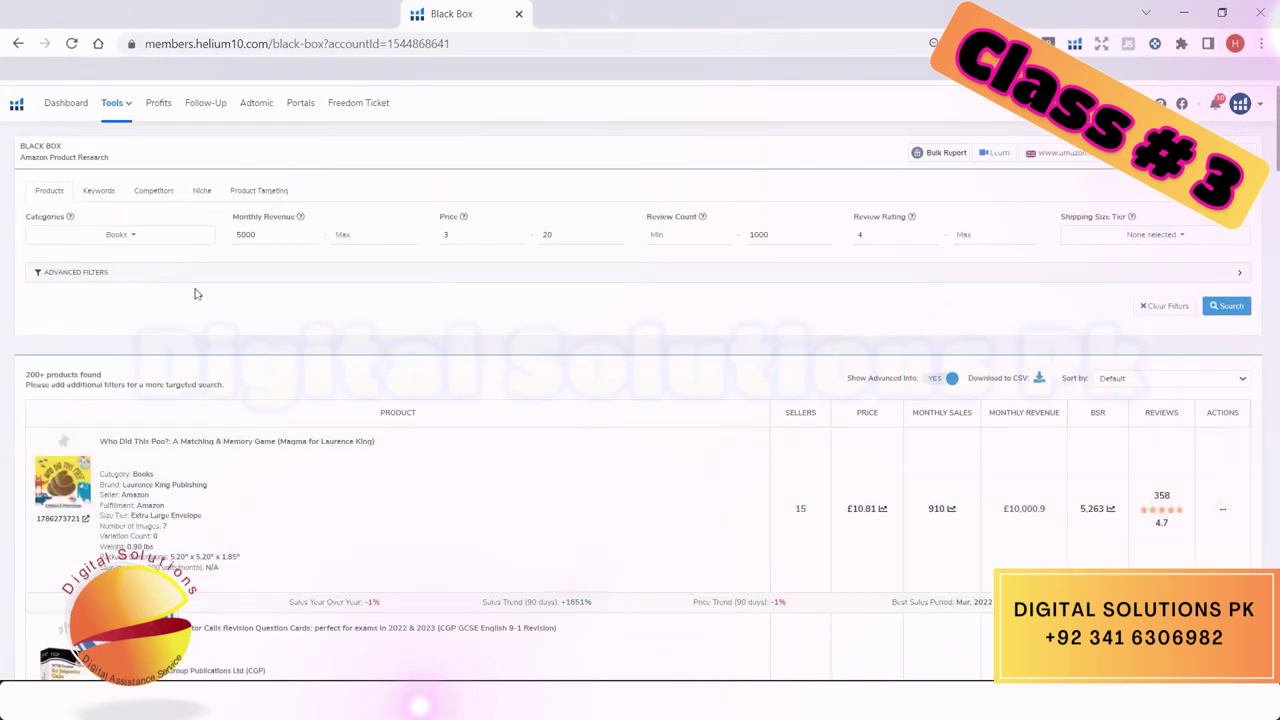
- Switch Black Box to keyword research and set minimums of 10000 for search volume and 5000 for monthly revenue
left_click(100, 192)
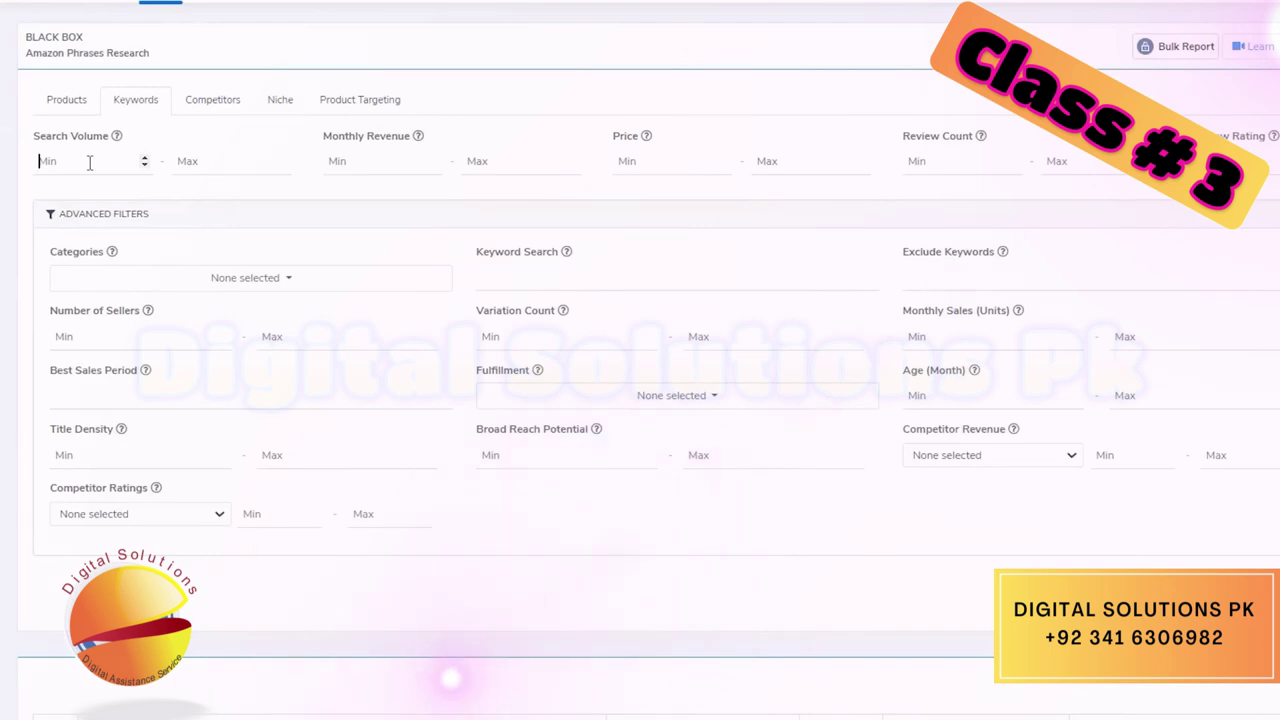
left_click(89, 163)
type("10000")
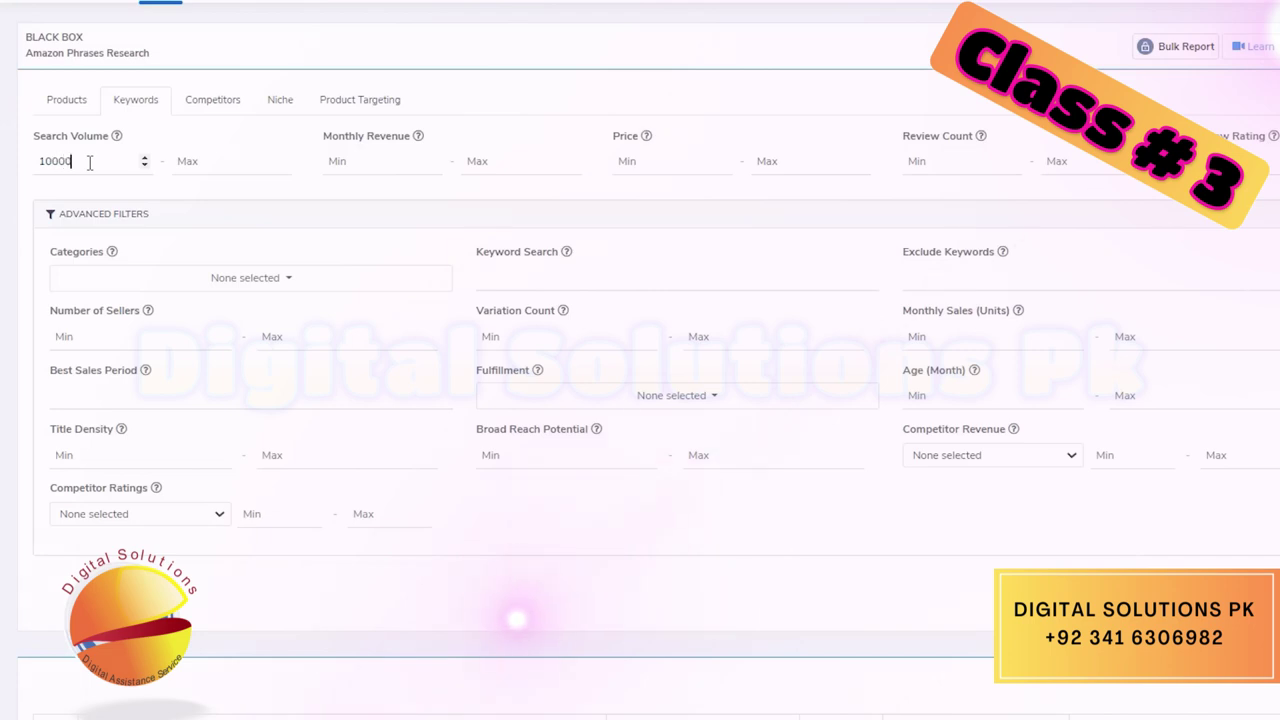
left_click(374, 166)
type("5000")
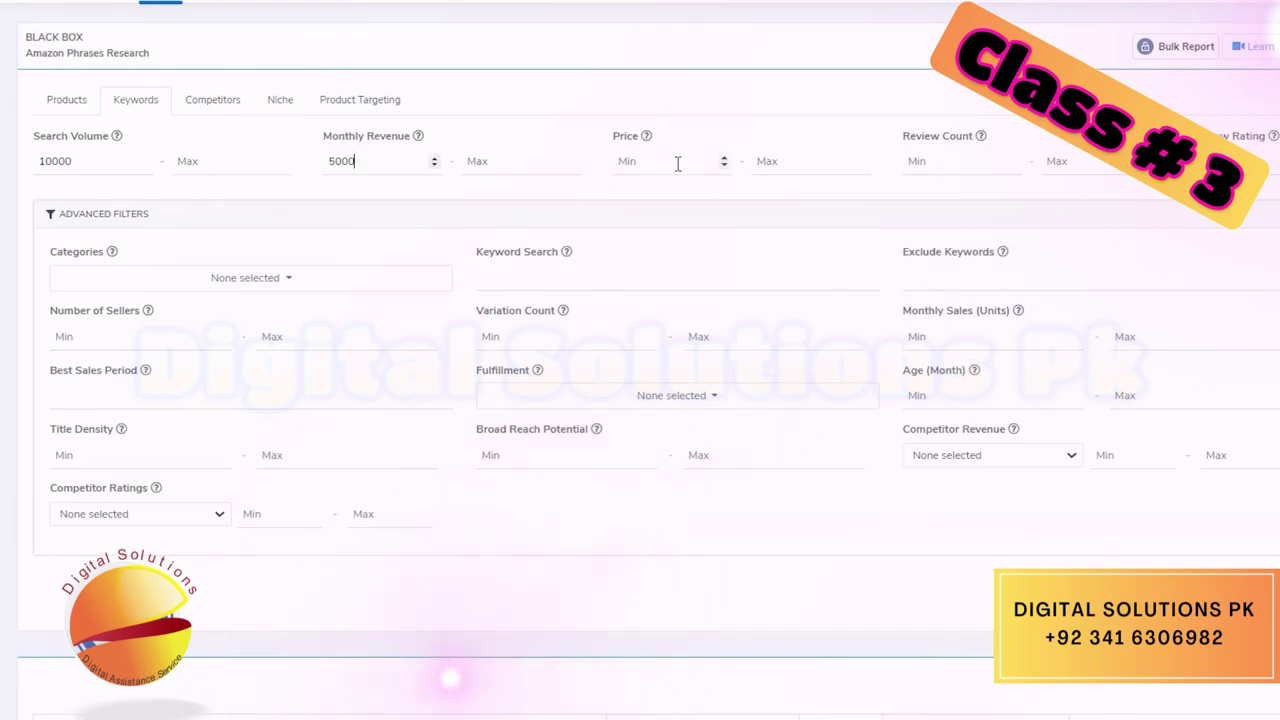
- Limit the keyword search to prices from 5 to 20, at most 1000 reviews and a minimum review rating of 4.5
left_click(766, 166)
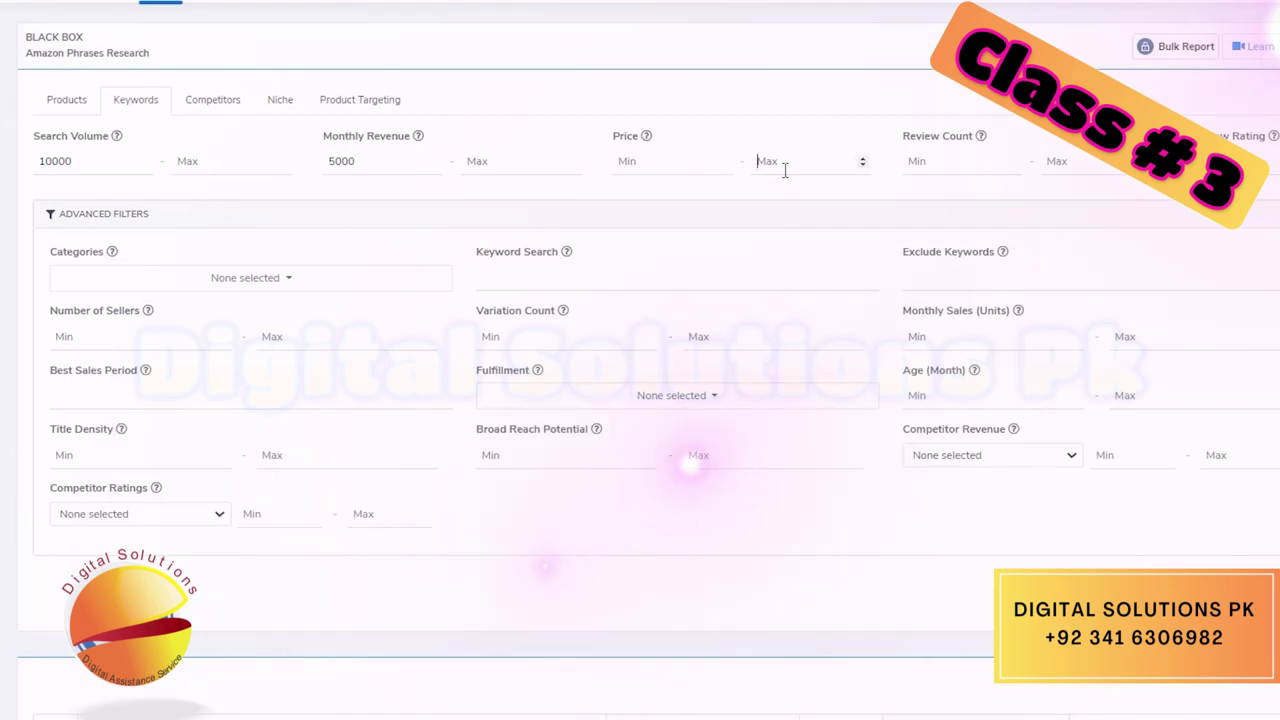
type("20")
left_click(658, 161)
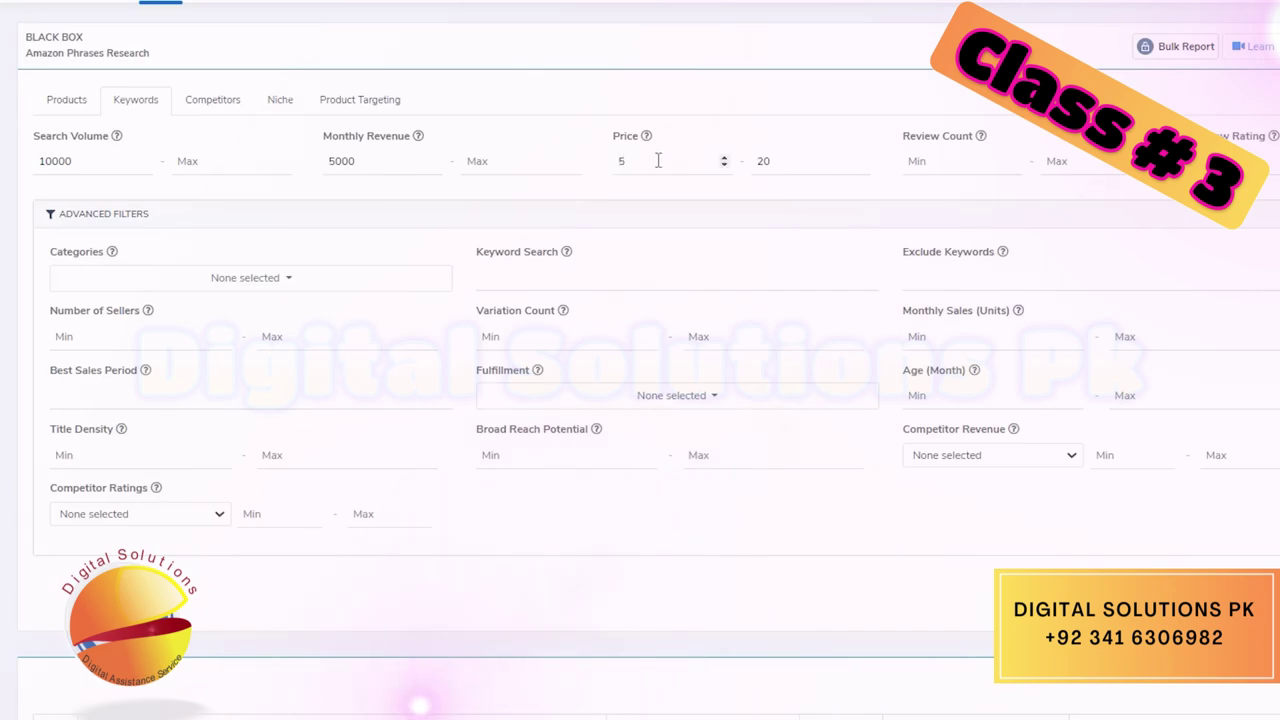
left_click(571, 166)
type("1000")
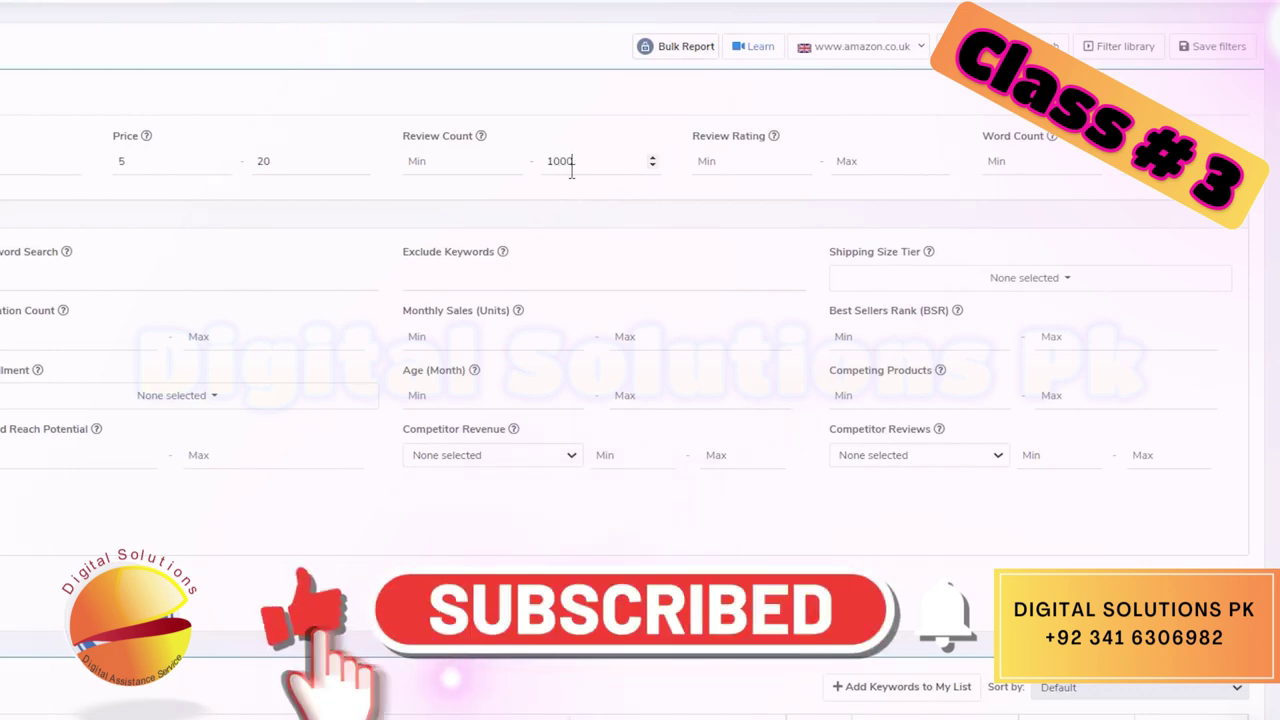
left_click(743, 163)
type("4.5")
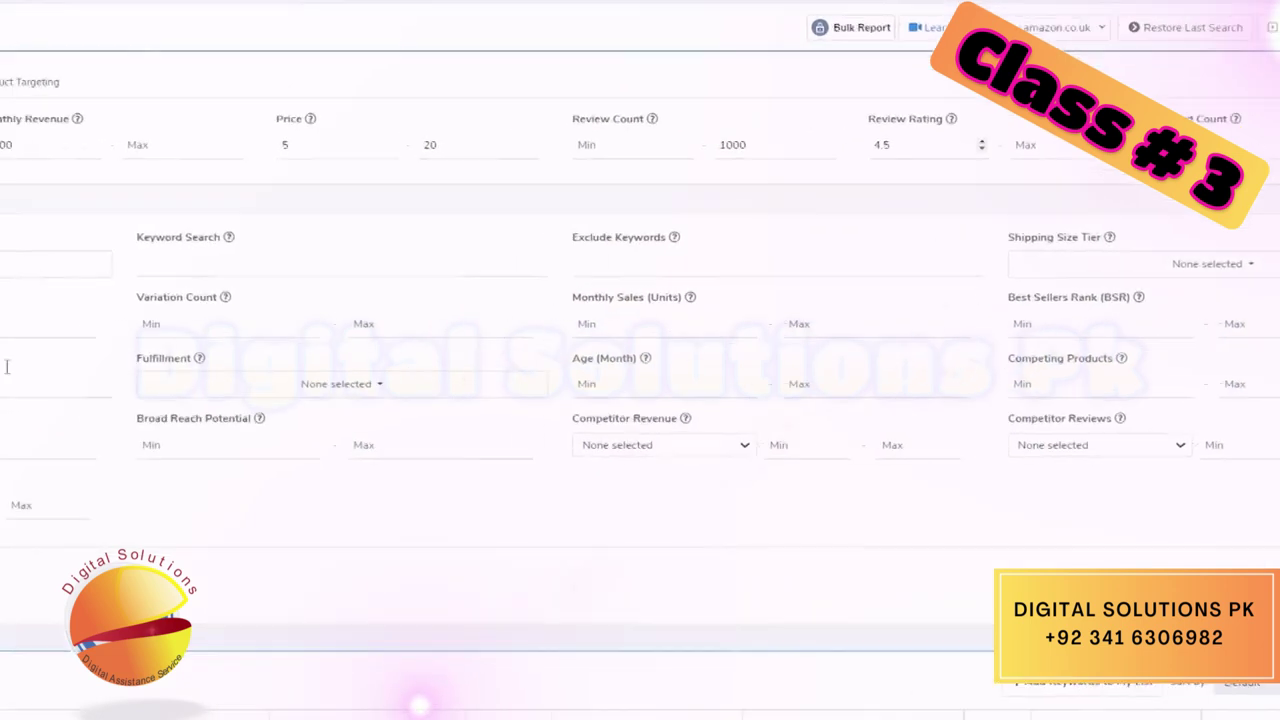
- Restrict the keyword search to the Home & Kitchen category in the advanced filters
left_click(292, 238)
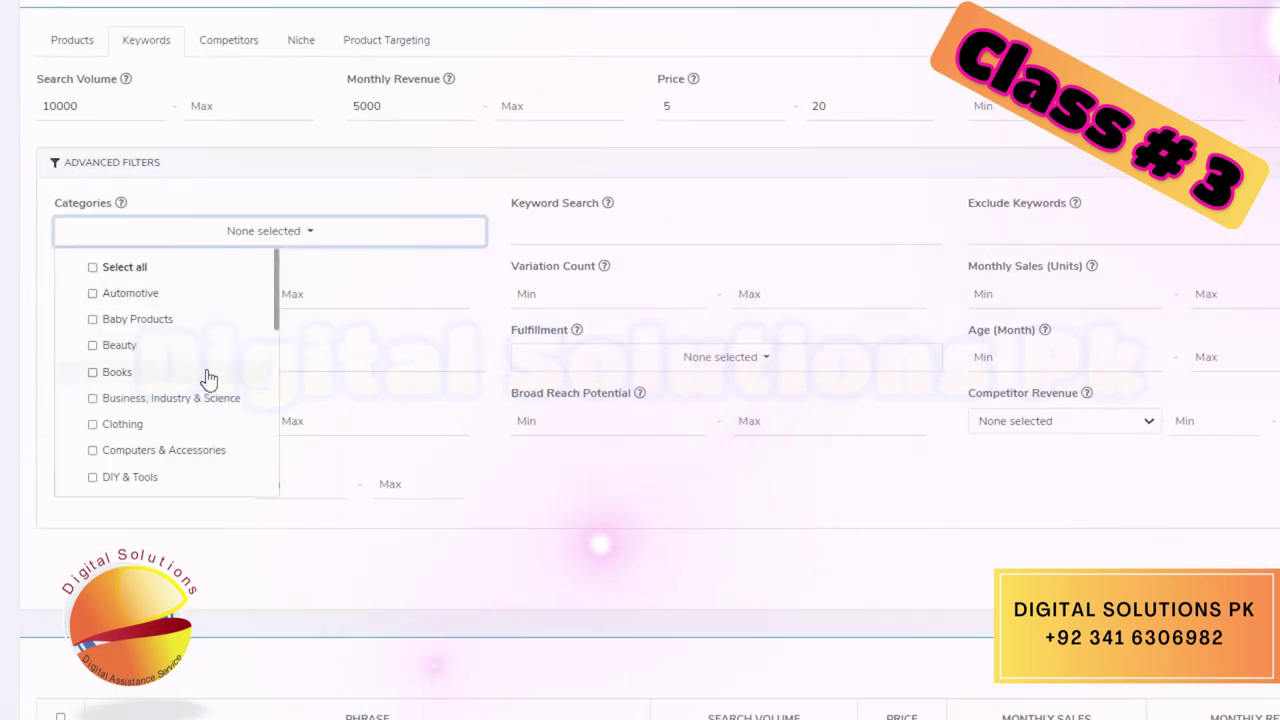
scroll(208, 298, "down", 1)
scroll(210, 300, "down", 2)
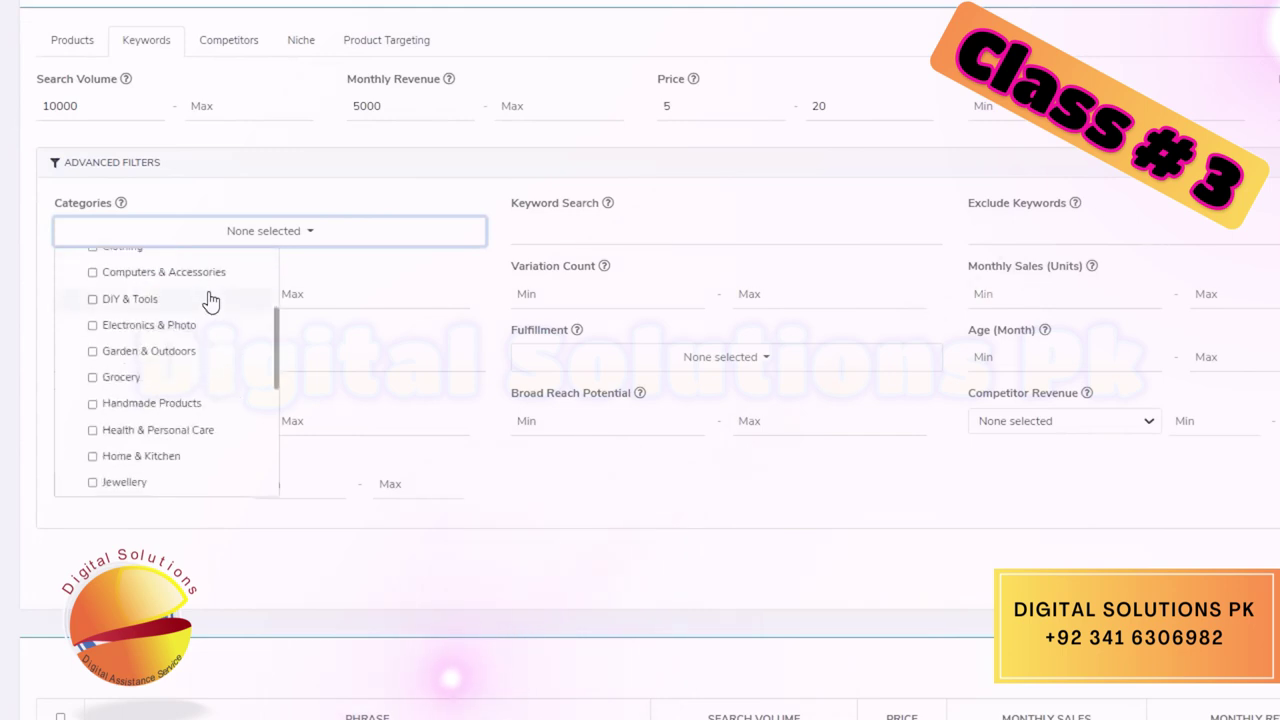
left_click(145, 399)
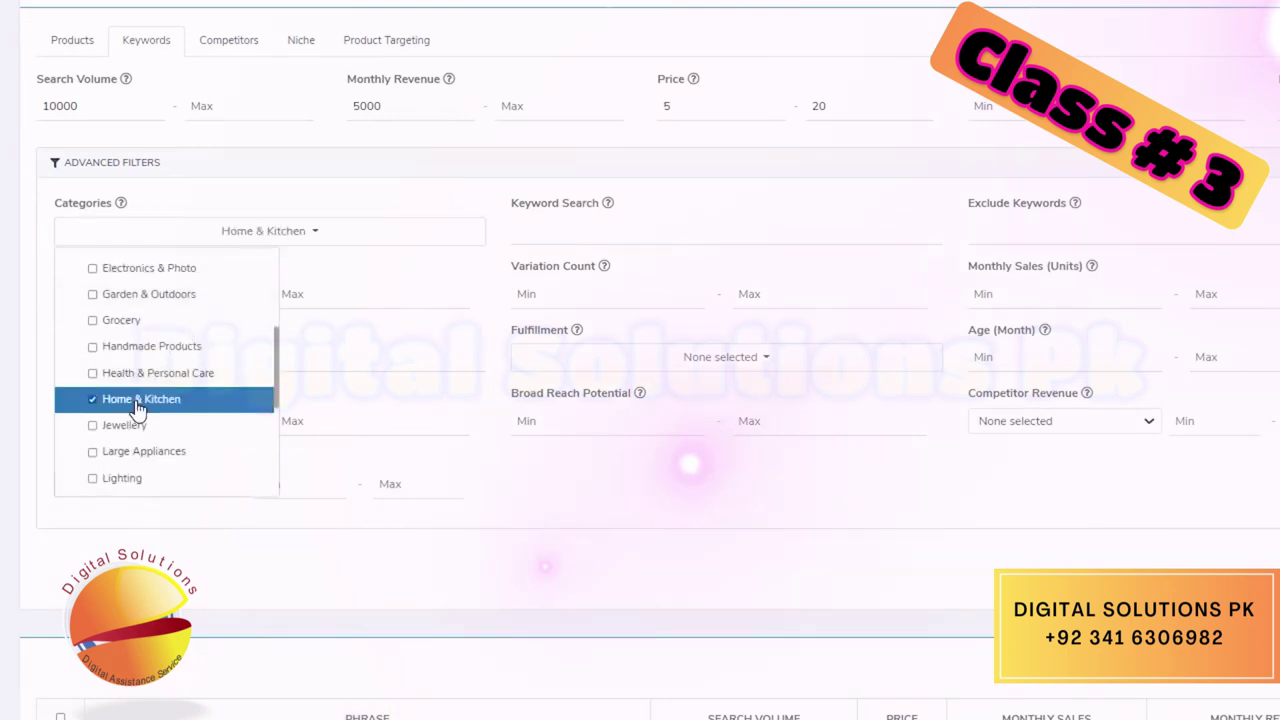
left_click(353, 213)
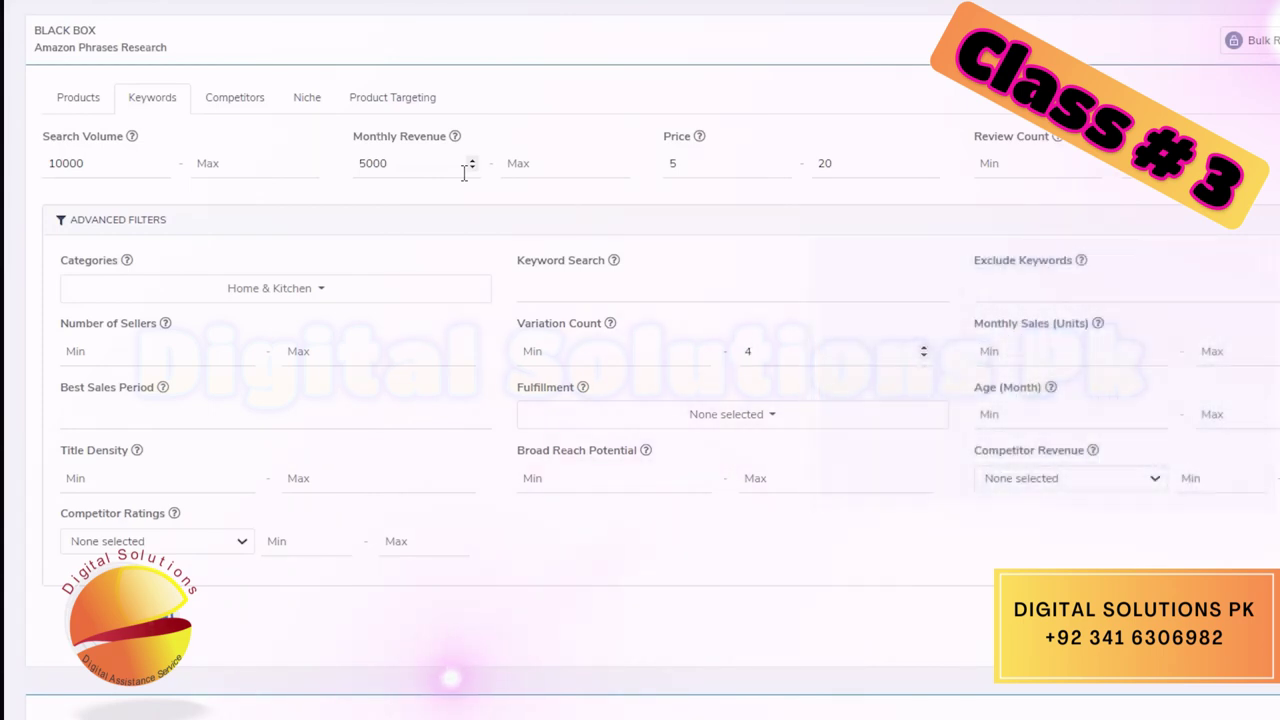
- Set the fulfillment filter of the keyword search to FBA and FBM
left_click(760, 421)
left_click(594, 484)
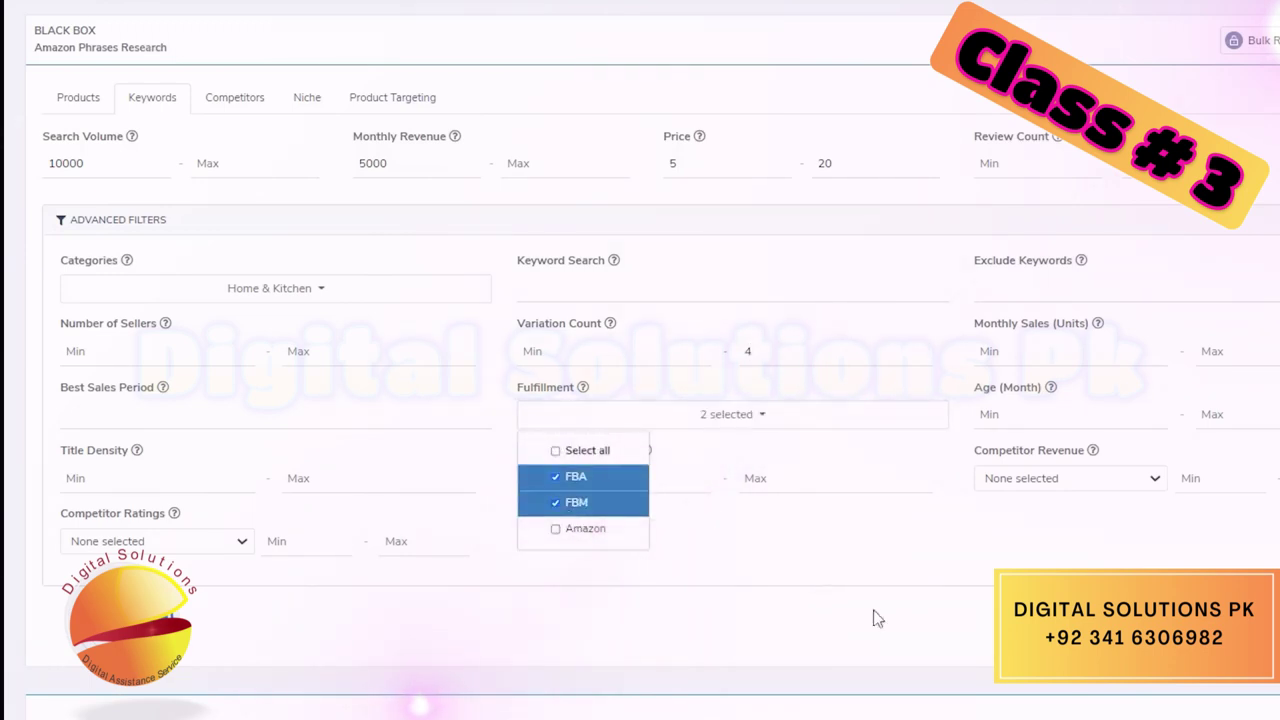
left_click(934, 655)
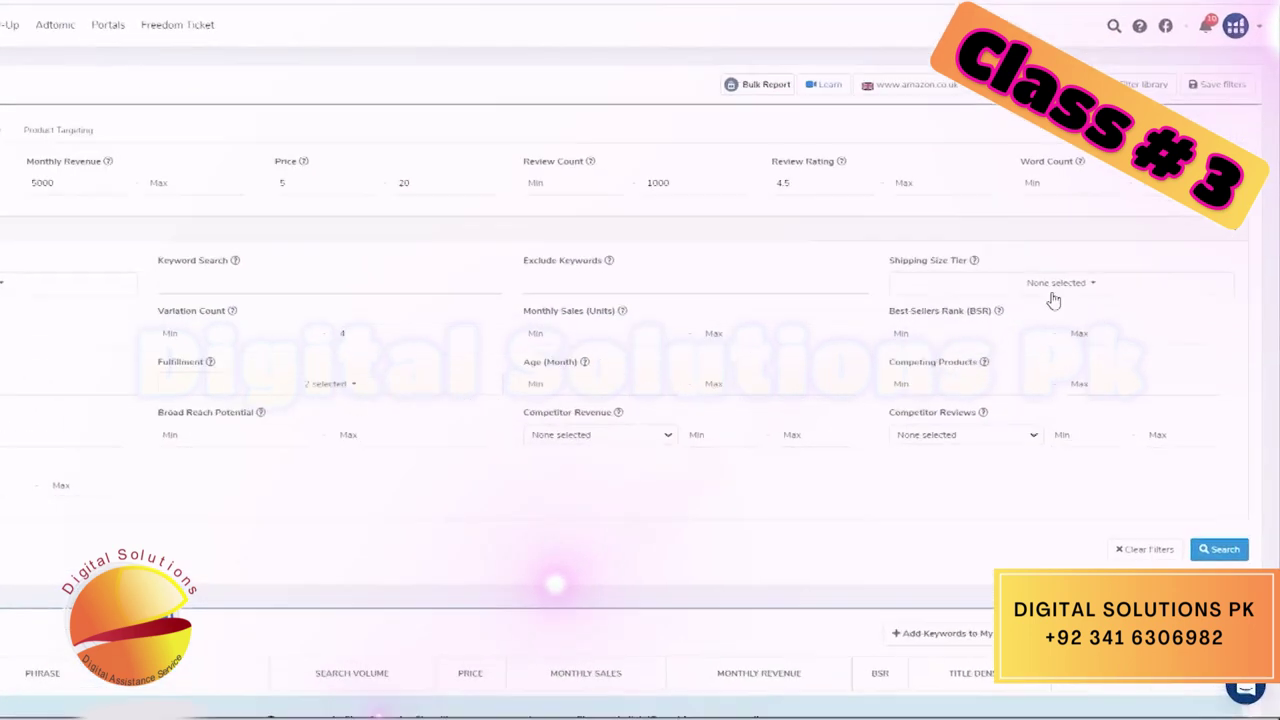
- Limit the keyword search to the Small Oversize shipping size tier and run the search
left_click(1066, 293)
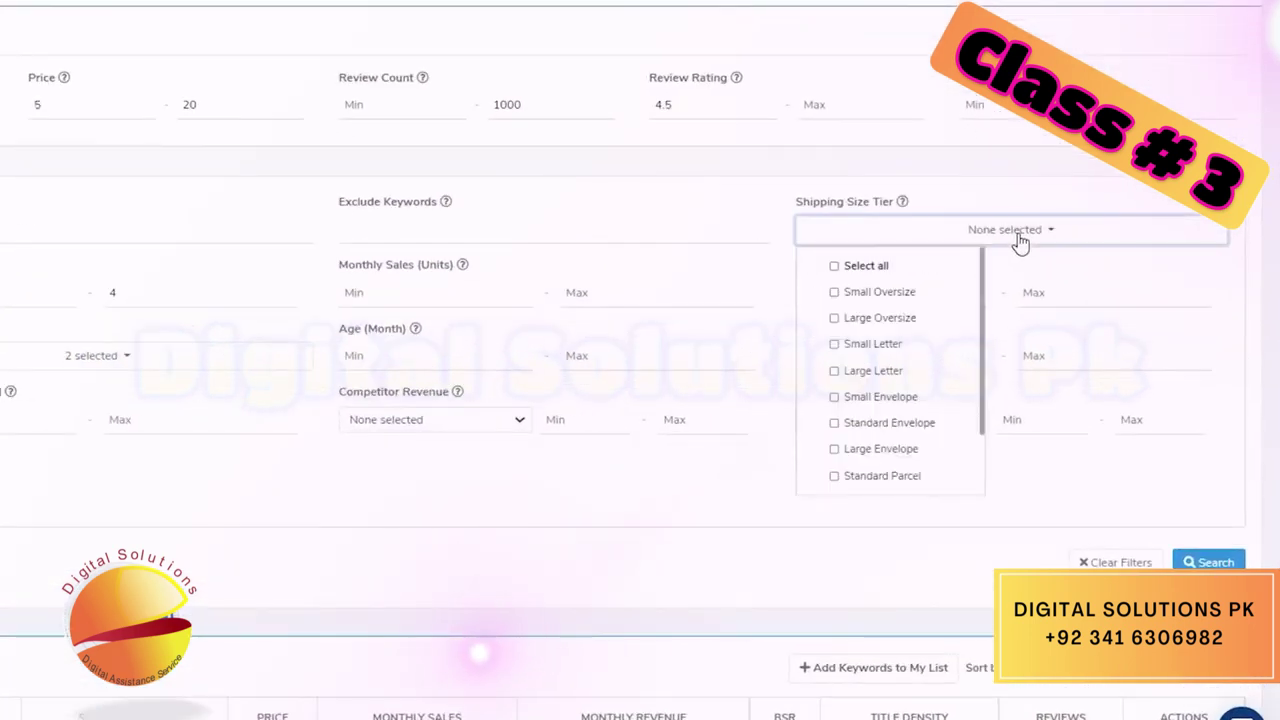
left_click(903, 293)
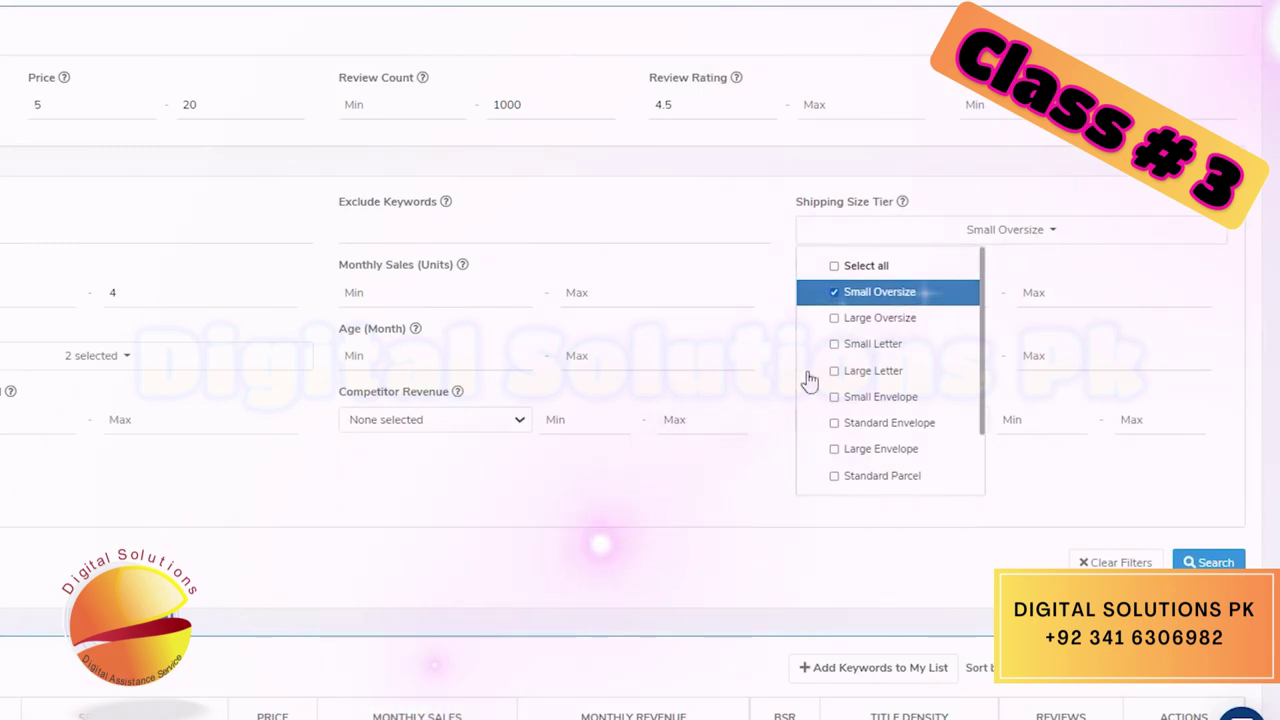
left_click(538, 505)
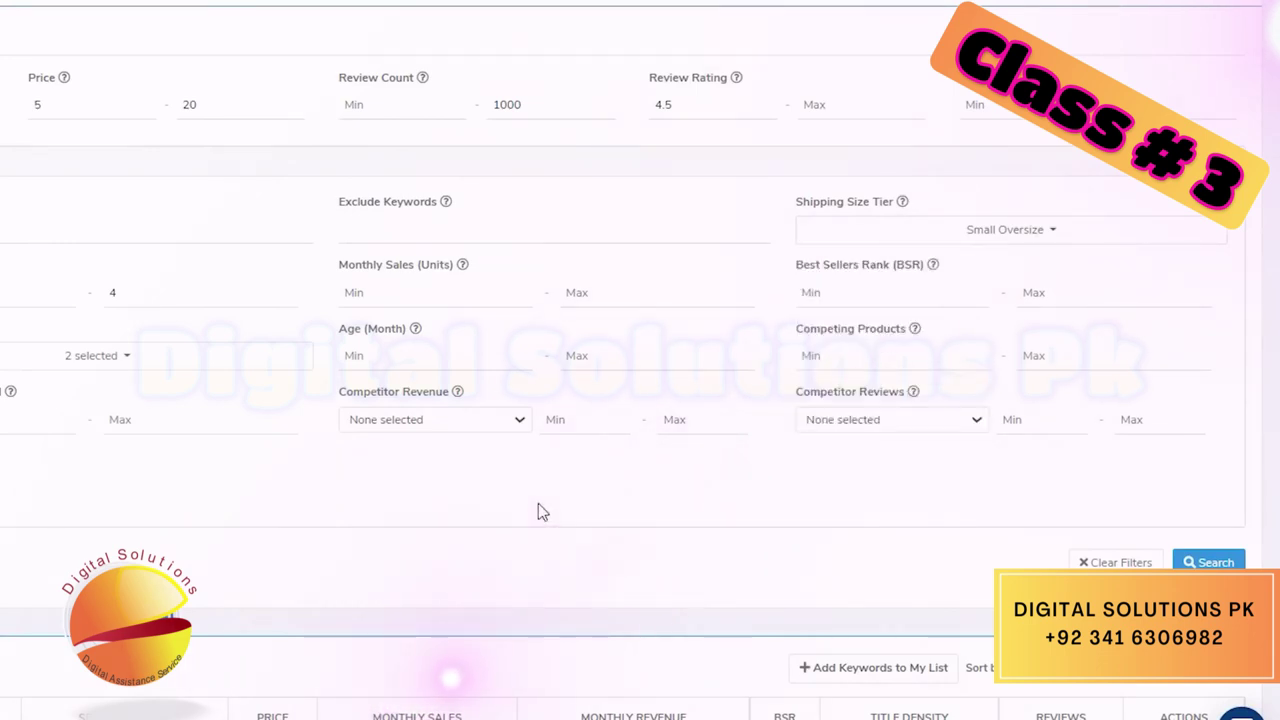
left_click(1210, 562)
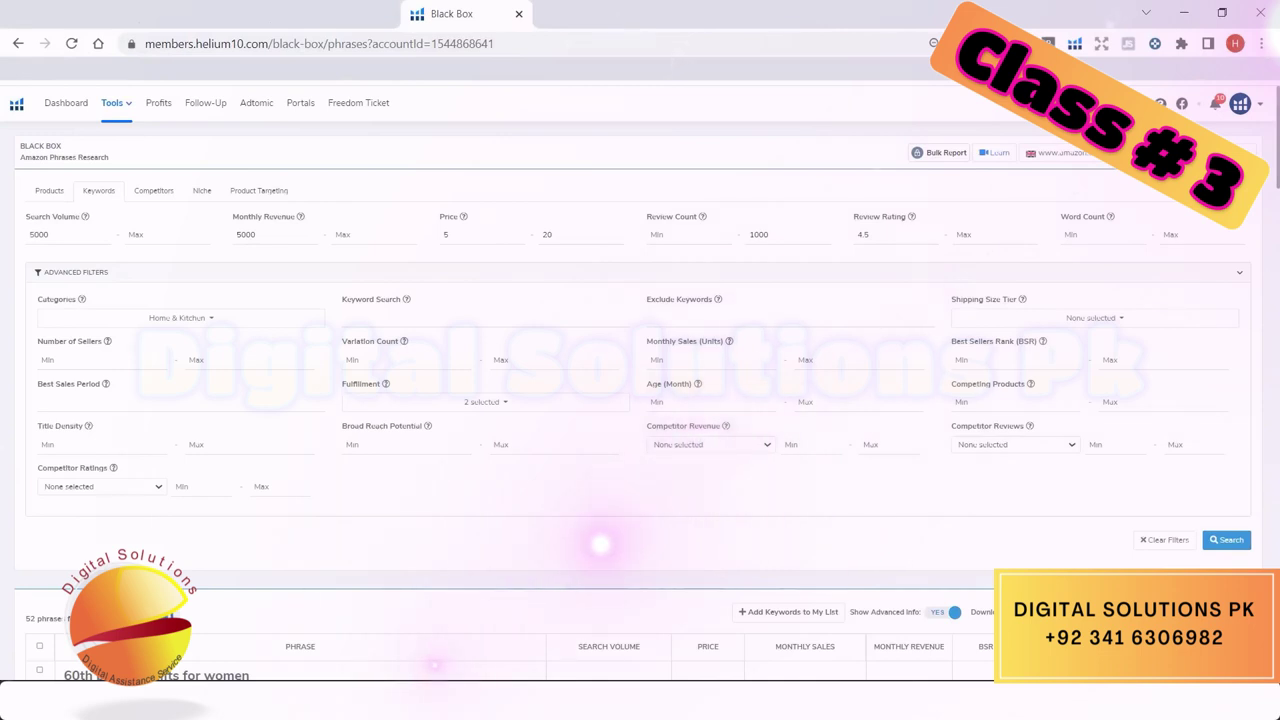
- Check the shipping size tier options without choosing one and run the keyword search
left_click(1092, 320)
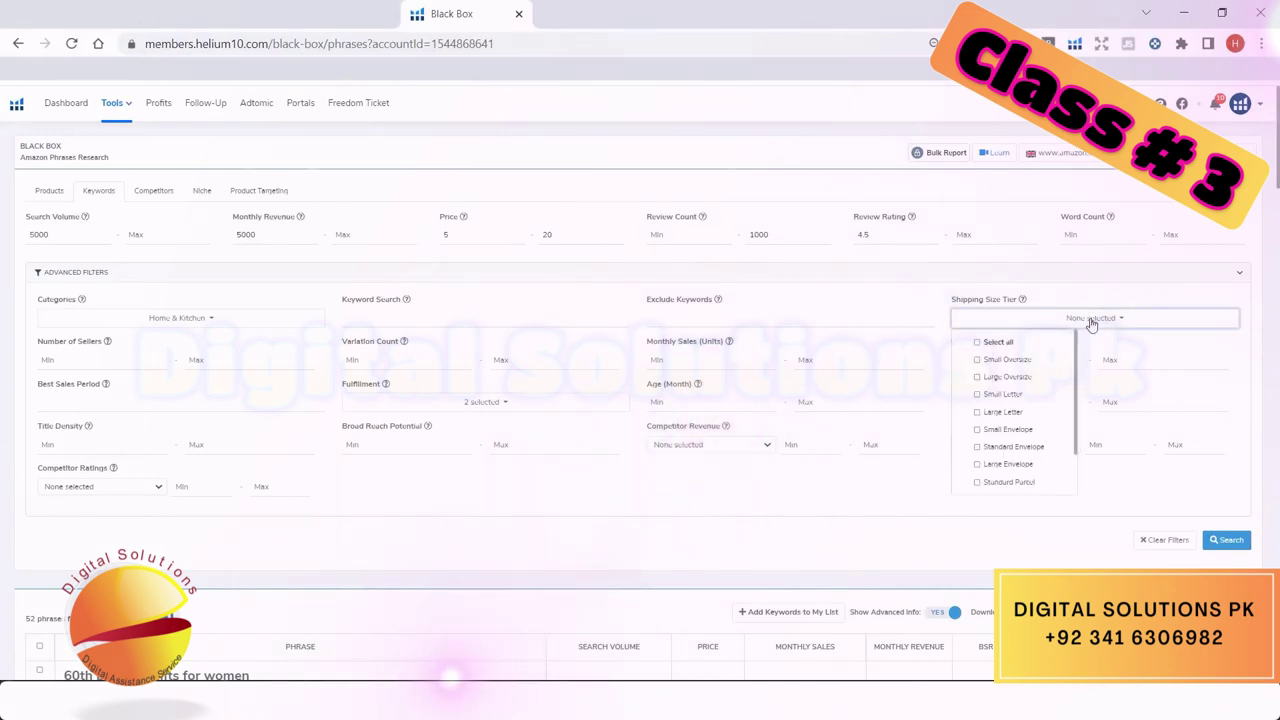
left_click(1092, 320)
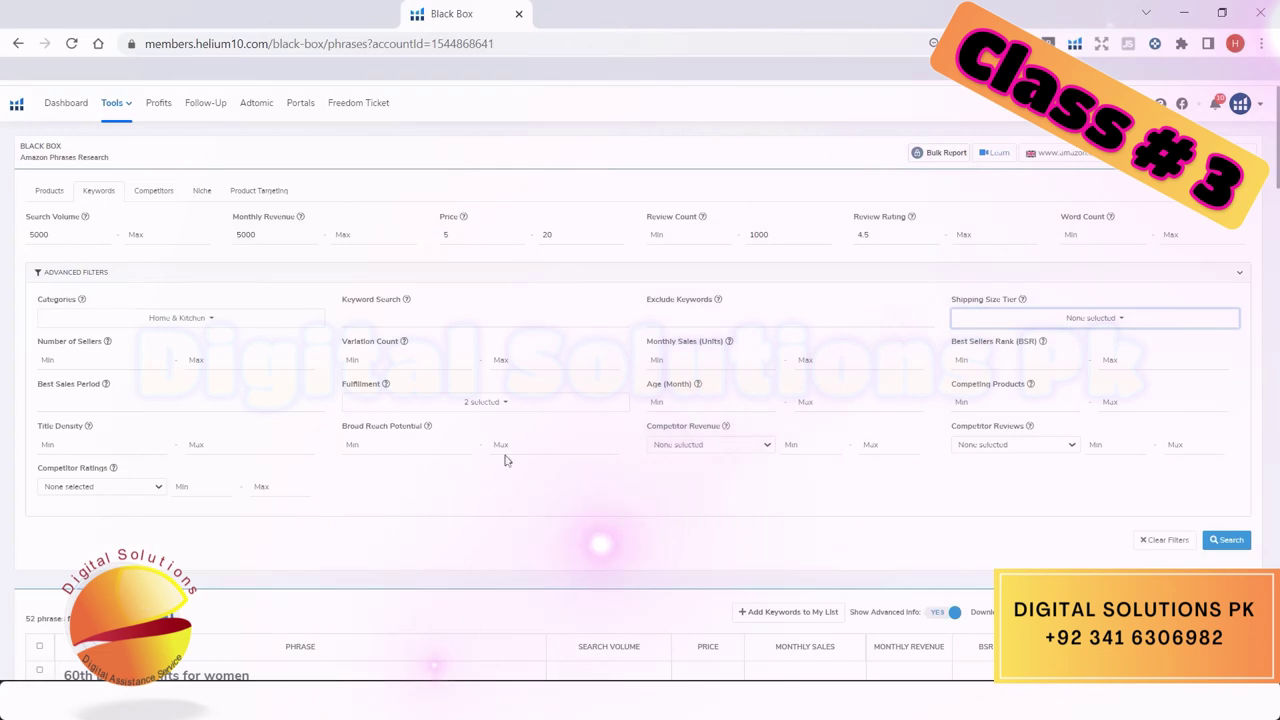
left_click(1230, 541)
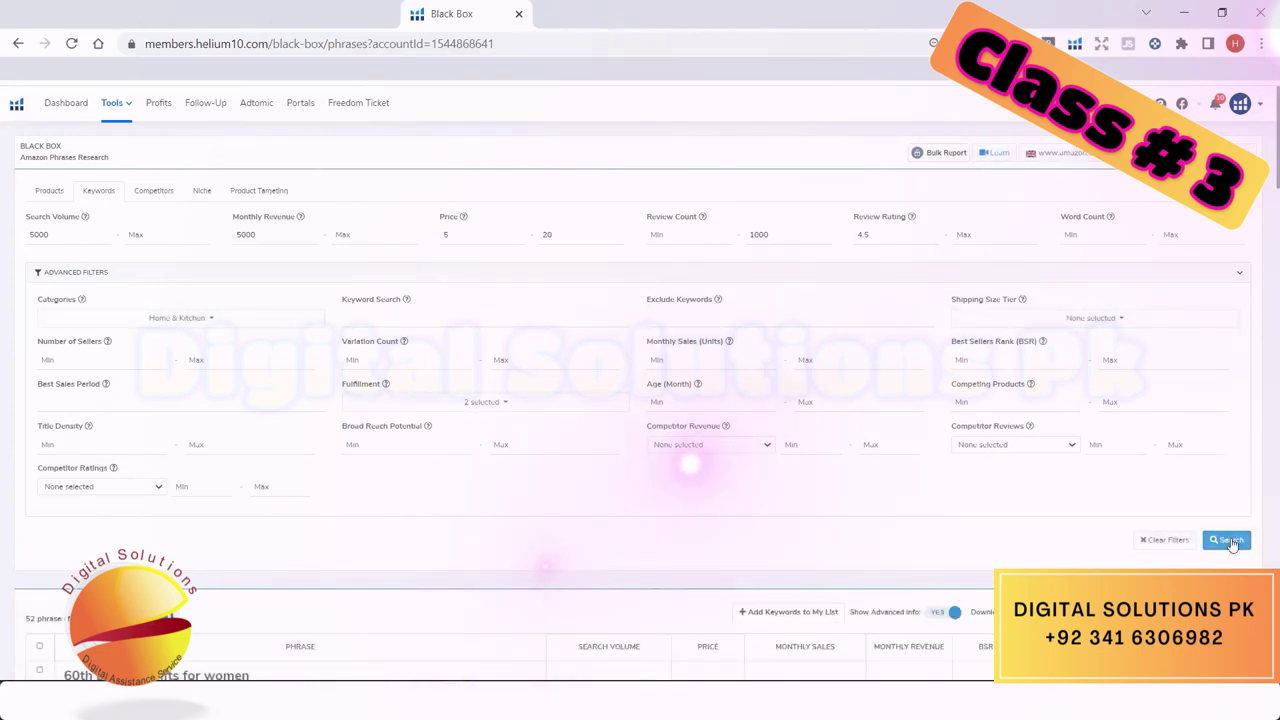
- Examine the phrases found by the keyword search, including their review counts and ratings
scroll(914, 591, "down", 6)
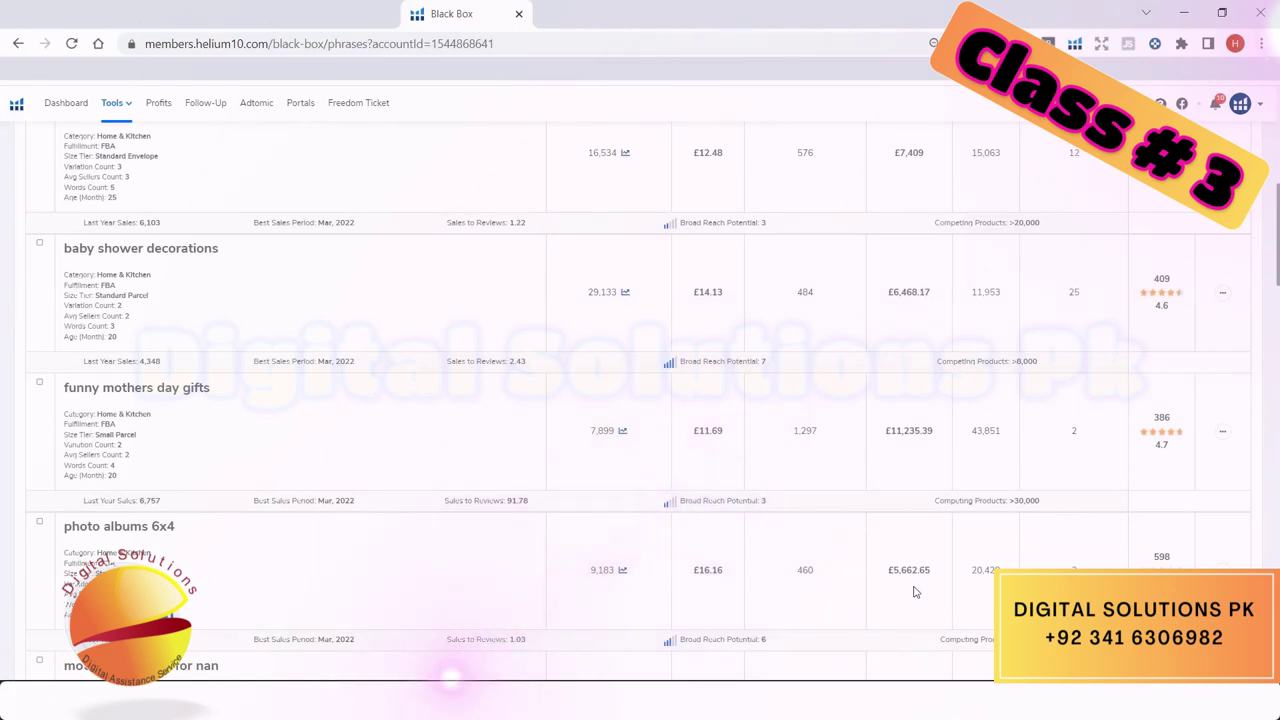
scroll(913, 592, "down", 3)
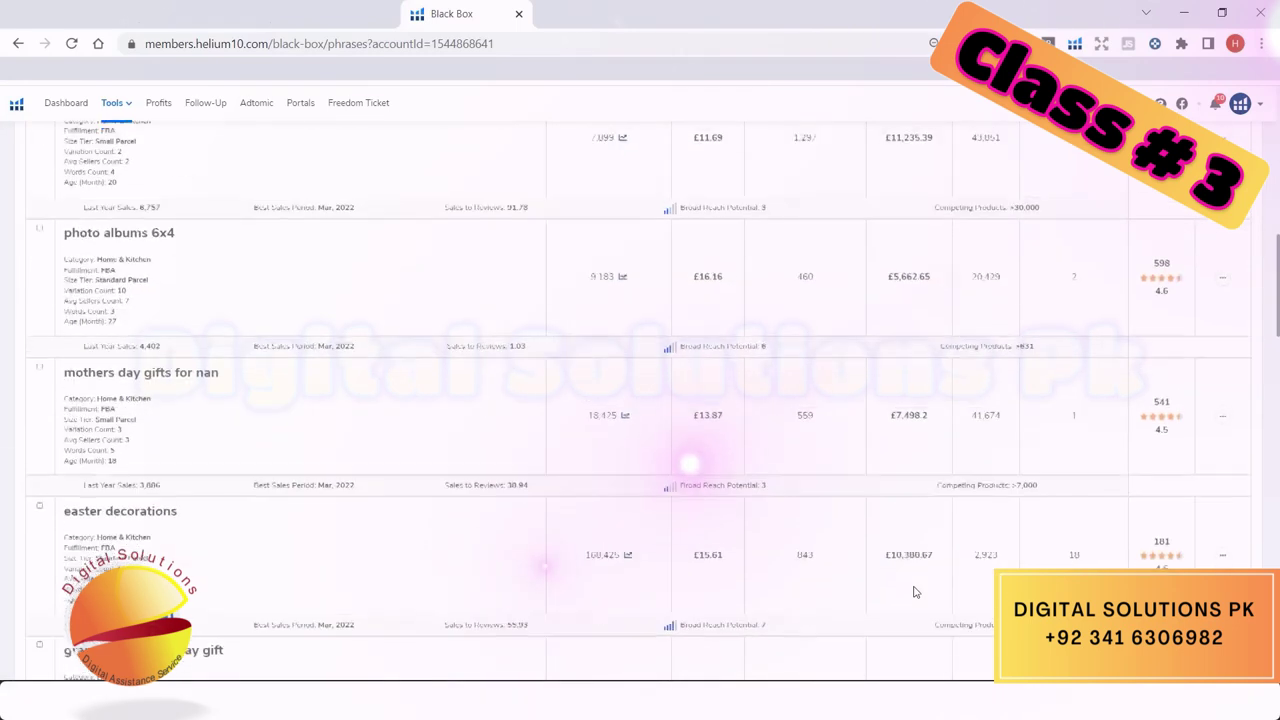
scroll(913, 592, "down", 2)
scroll(913, 592, "down", 4)
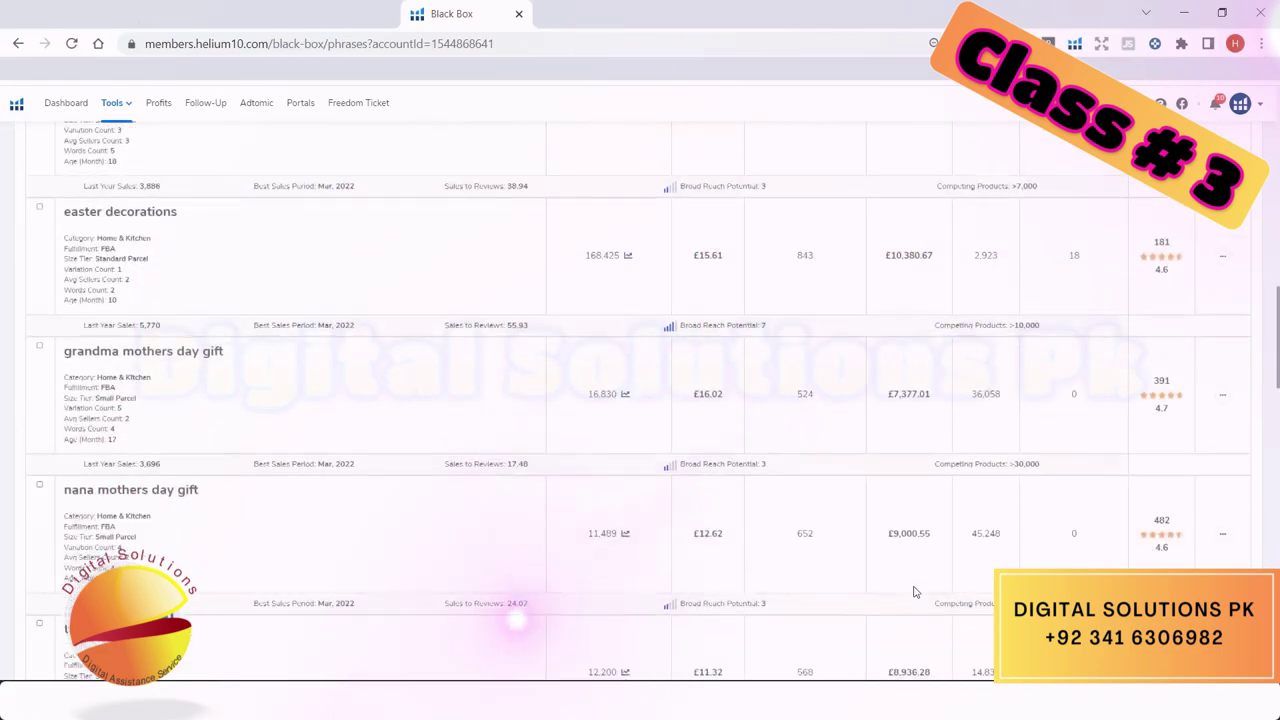
scroll(913, 592, "down", 9)
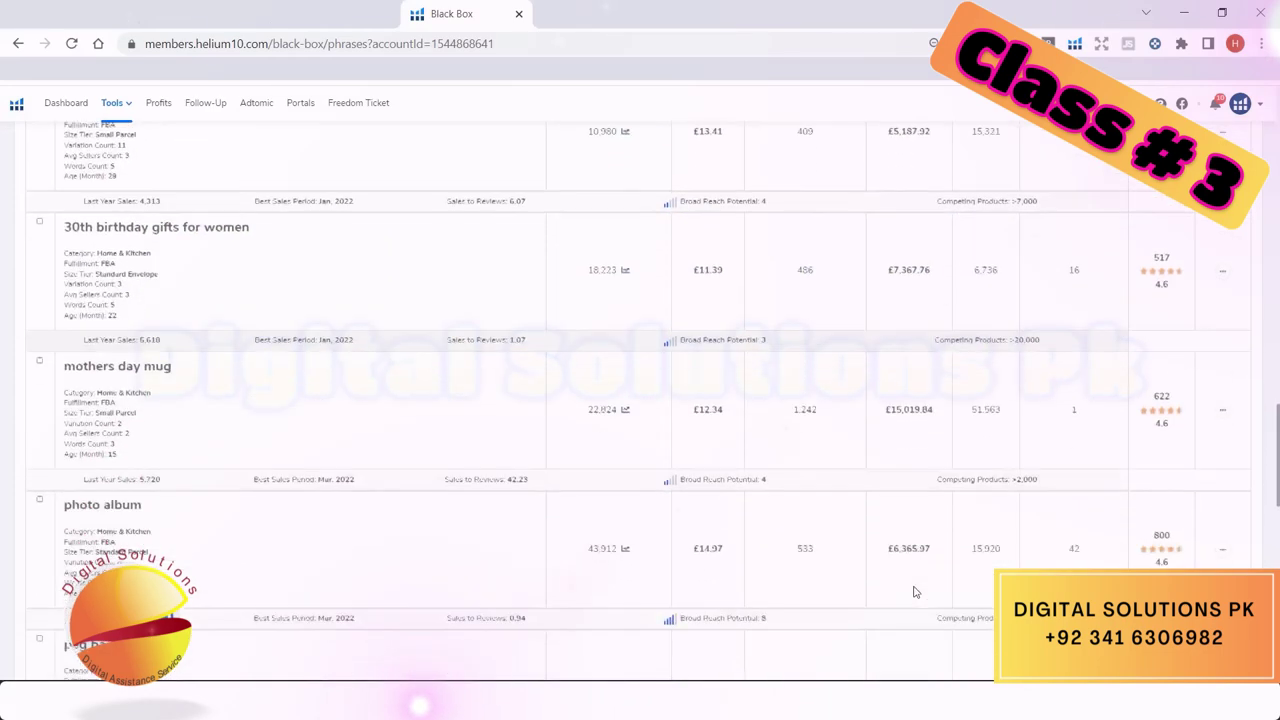
key("Home")
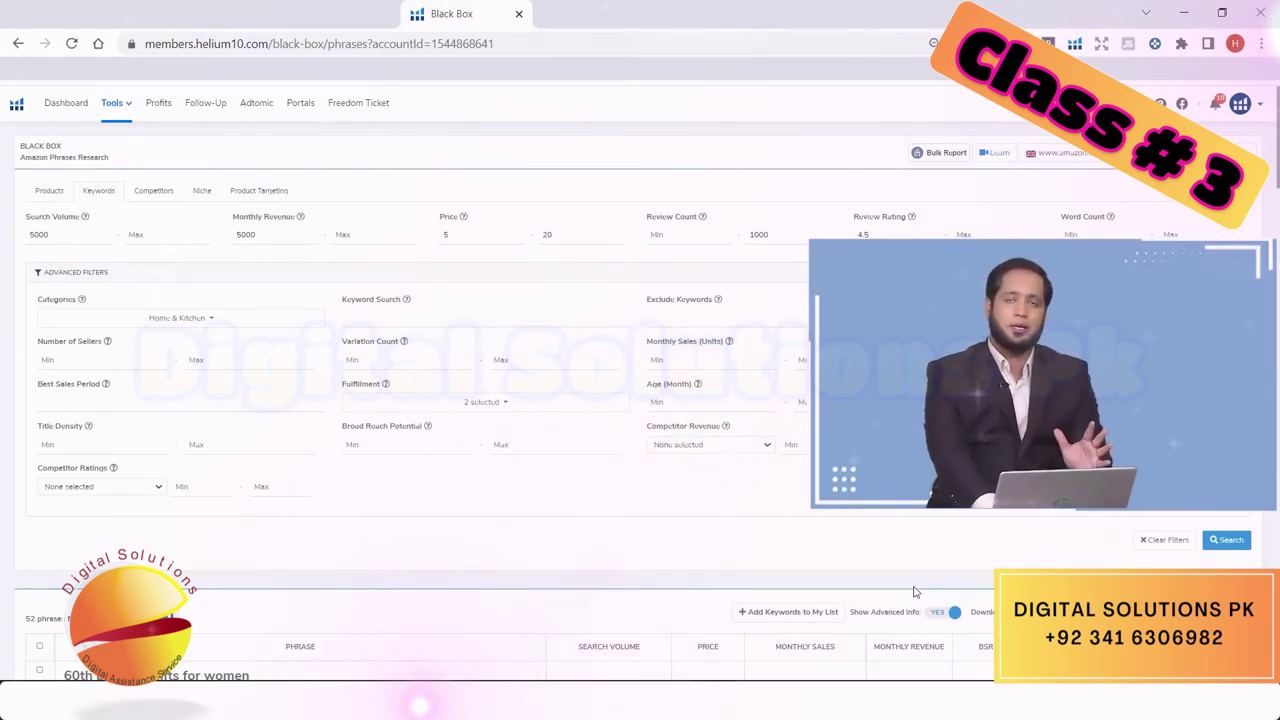
scroll(913, 592, "down", 4)
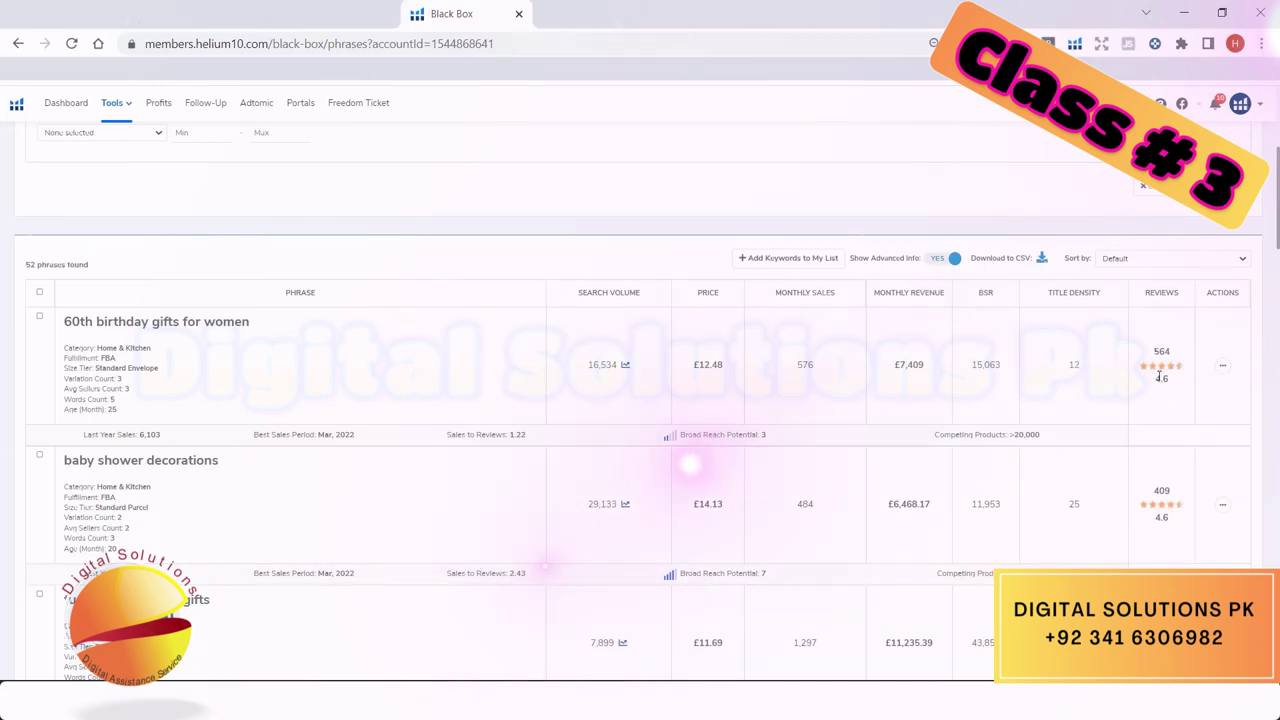
scroll(1160, 385, "down", 1)
scroll(1160, 385, "down", 5)
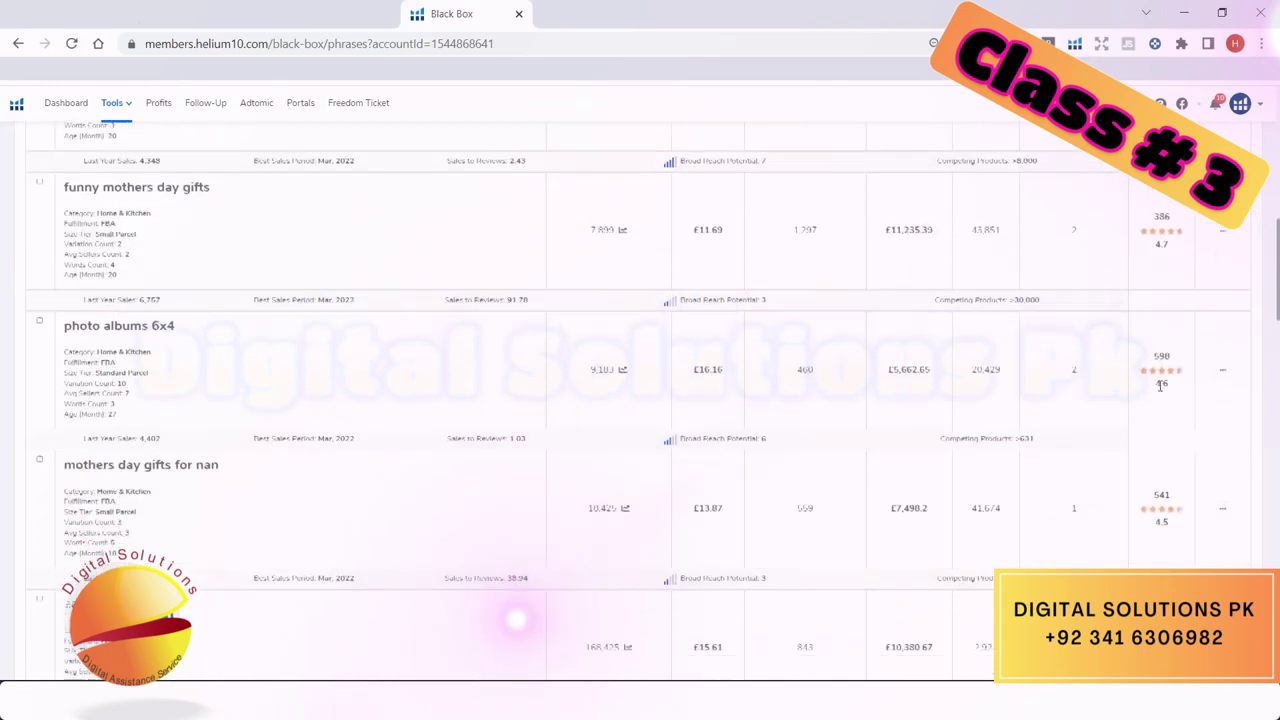
scroll(1160, 385, "up", 10)
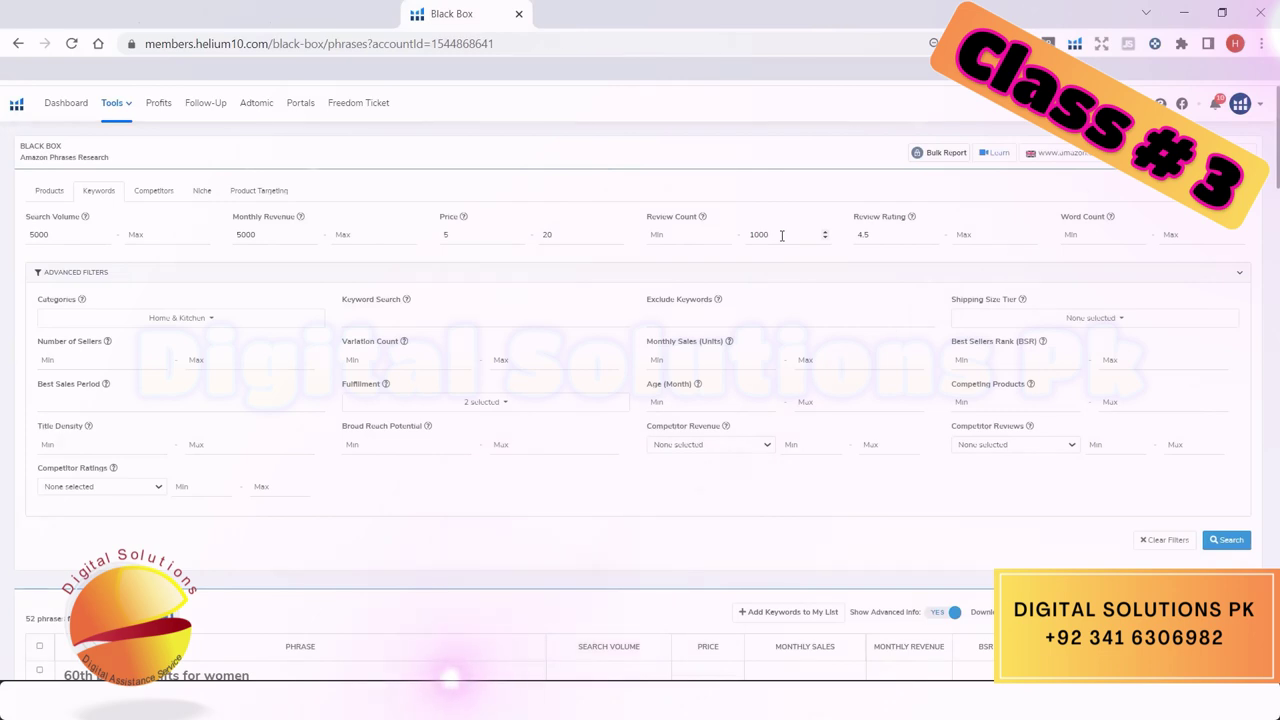
- Compare the monthly revenue of the phrases in the keyword search results
key("Return")
scroll(1040, 434, "down", 3)
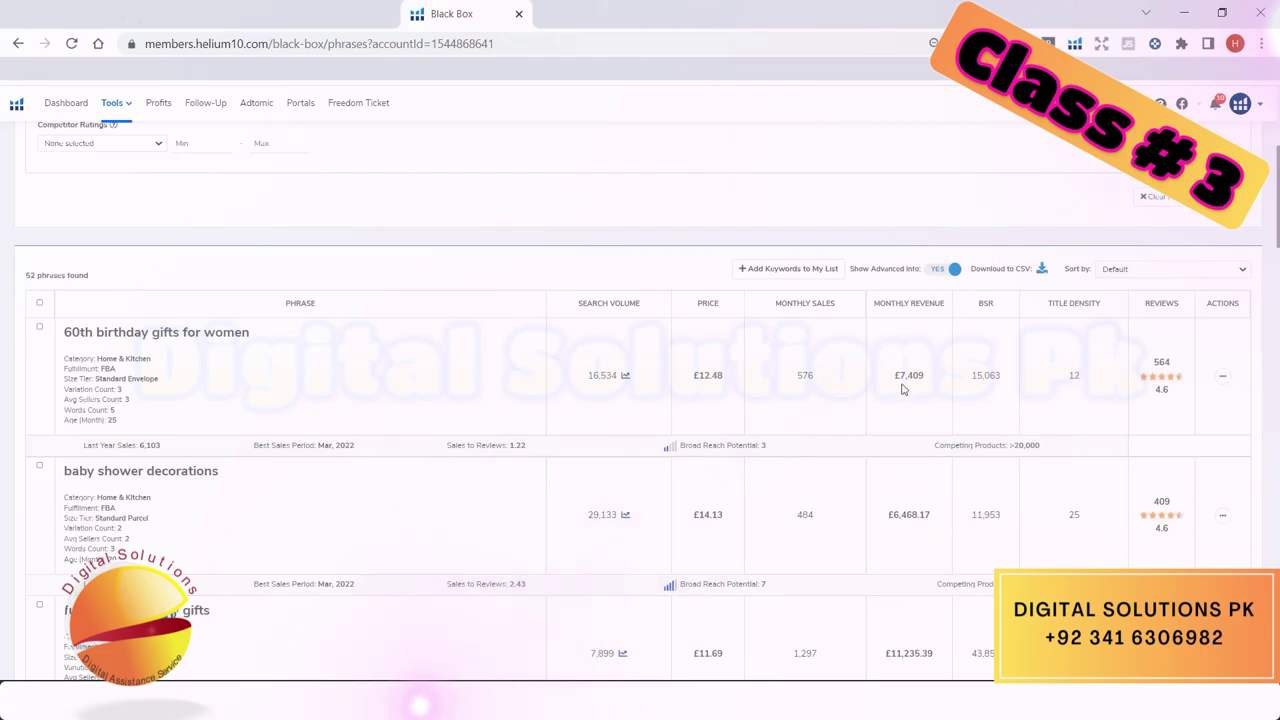
scroll(916, 516, "down", 3)
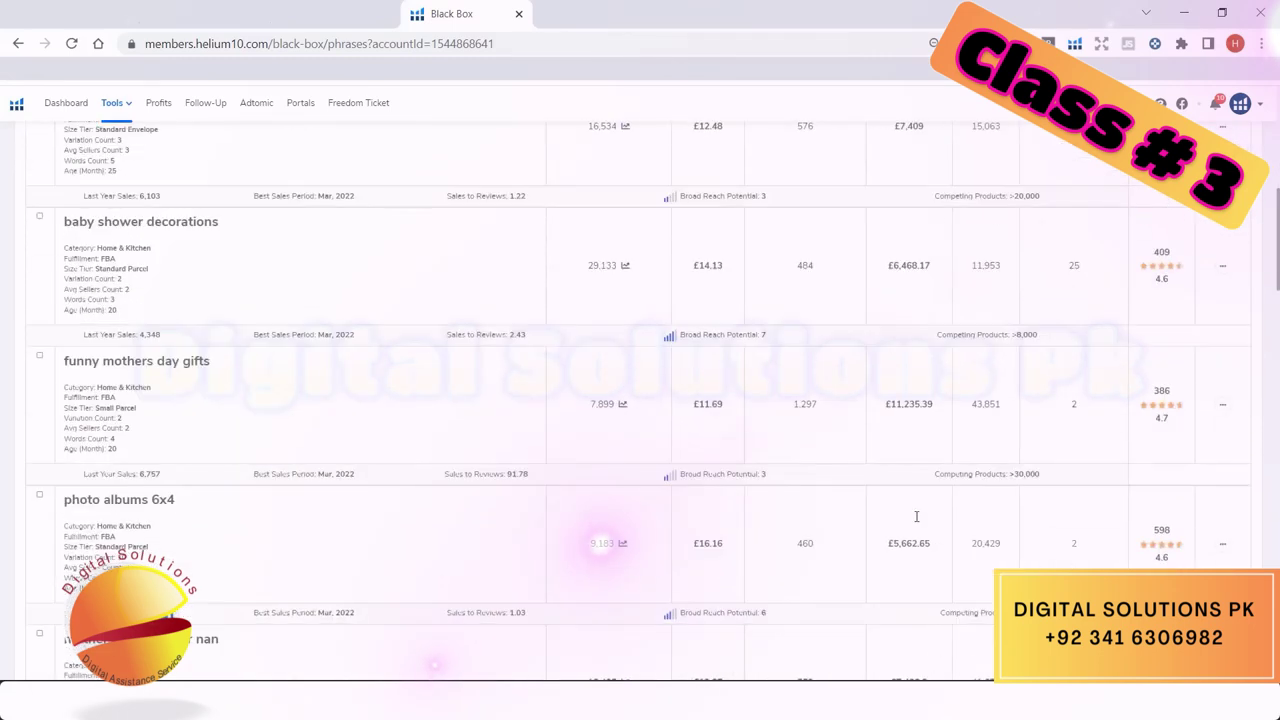
scroll(916, 516, "down", 3)
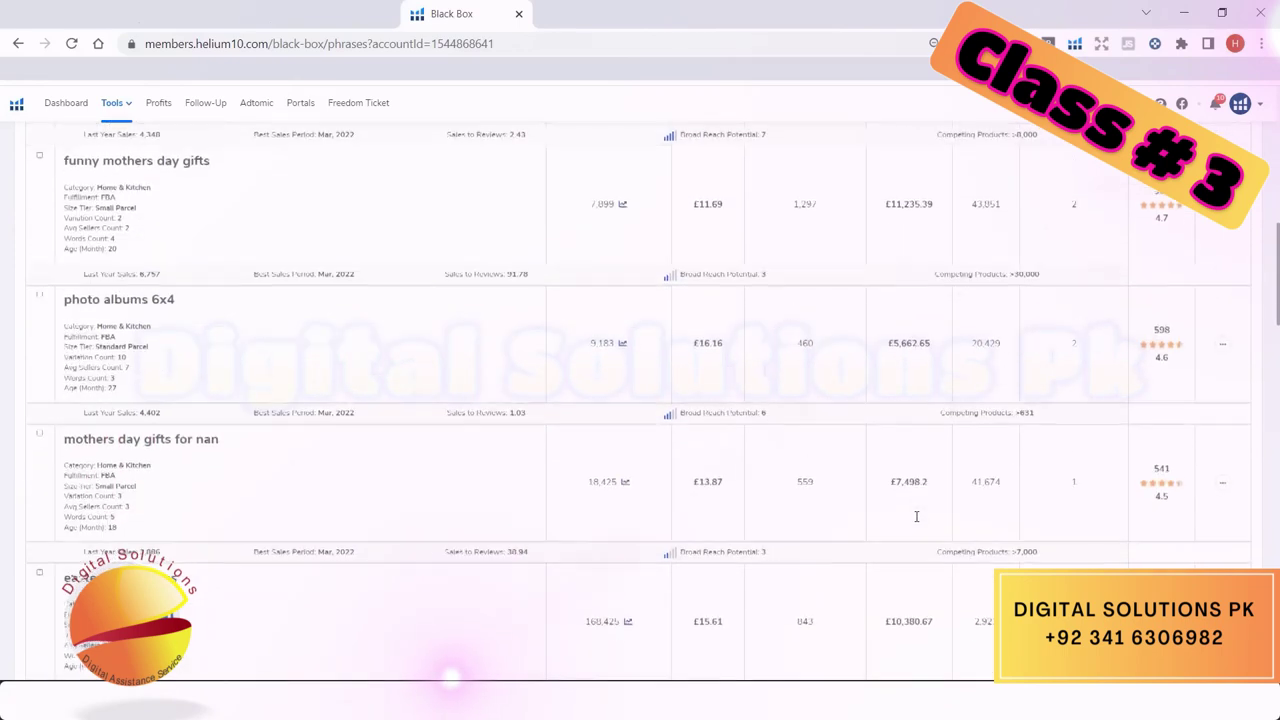
scroll(916, 516, "down", 4)
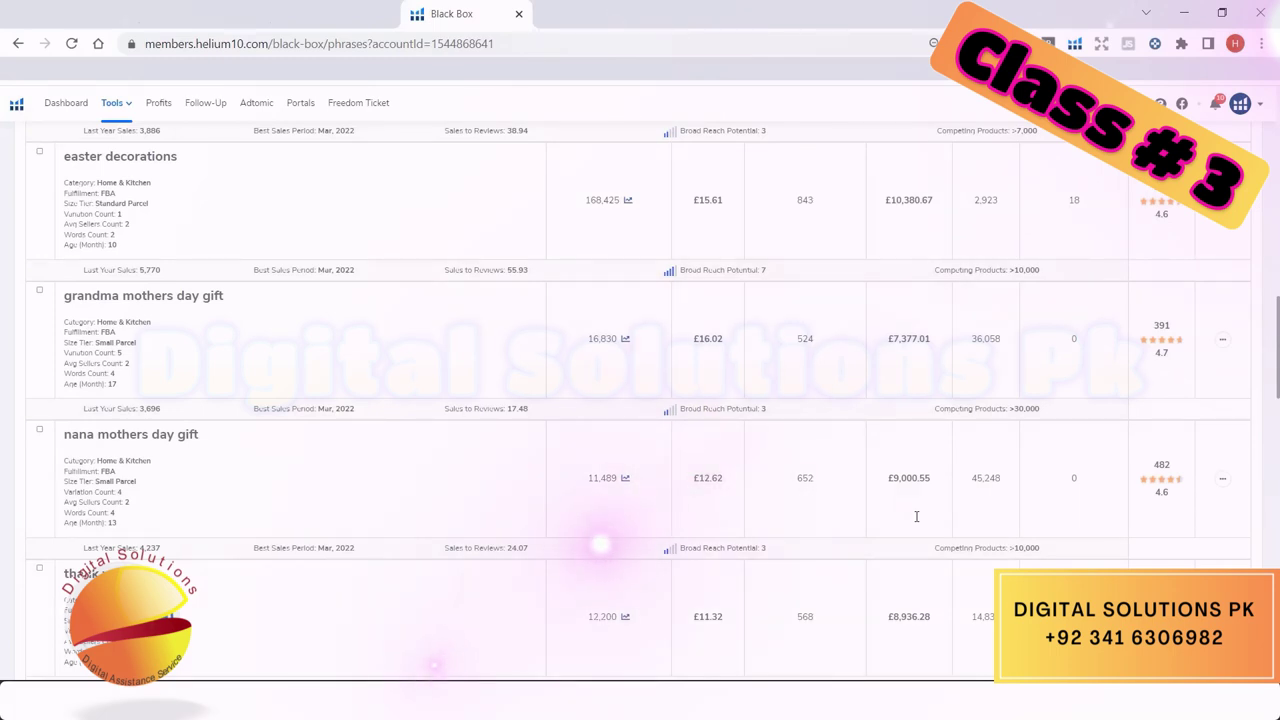
scroll(916, 516, "down", 2)
scroll(916, 516, "up", 10)
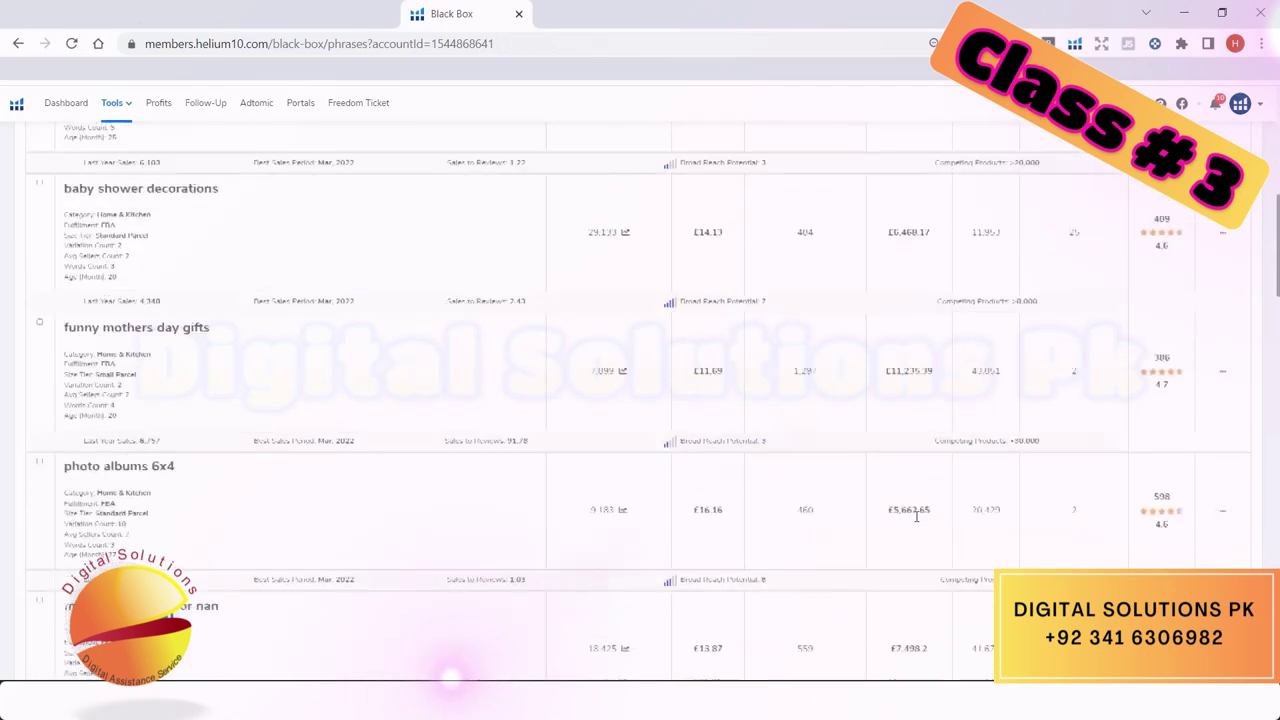
- Raise the minimum monthly revenue of the keyword search to 10000 and run the search again
left_click(265, 235)
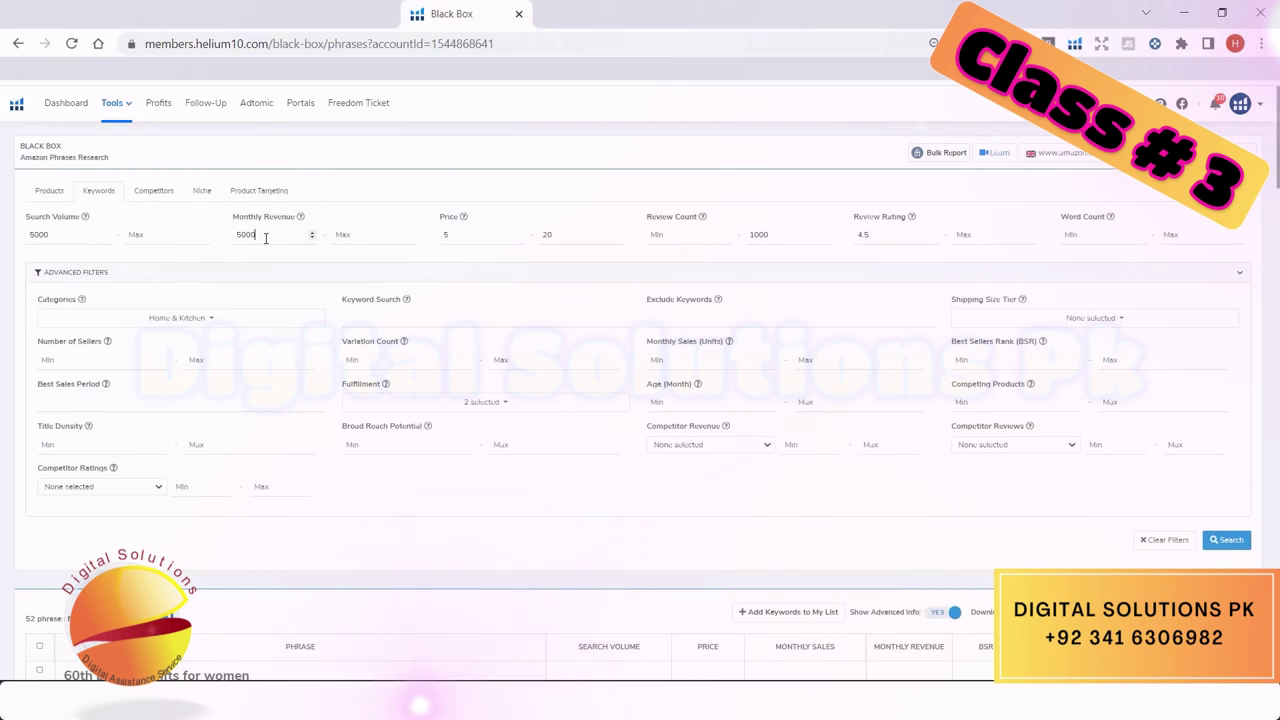
key("BackSpace")
key("BackSpace")
key("BackSpace")
key("BackSpace")
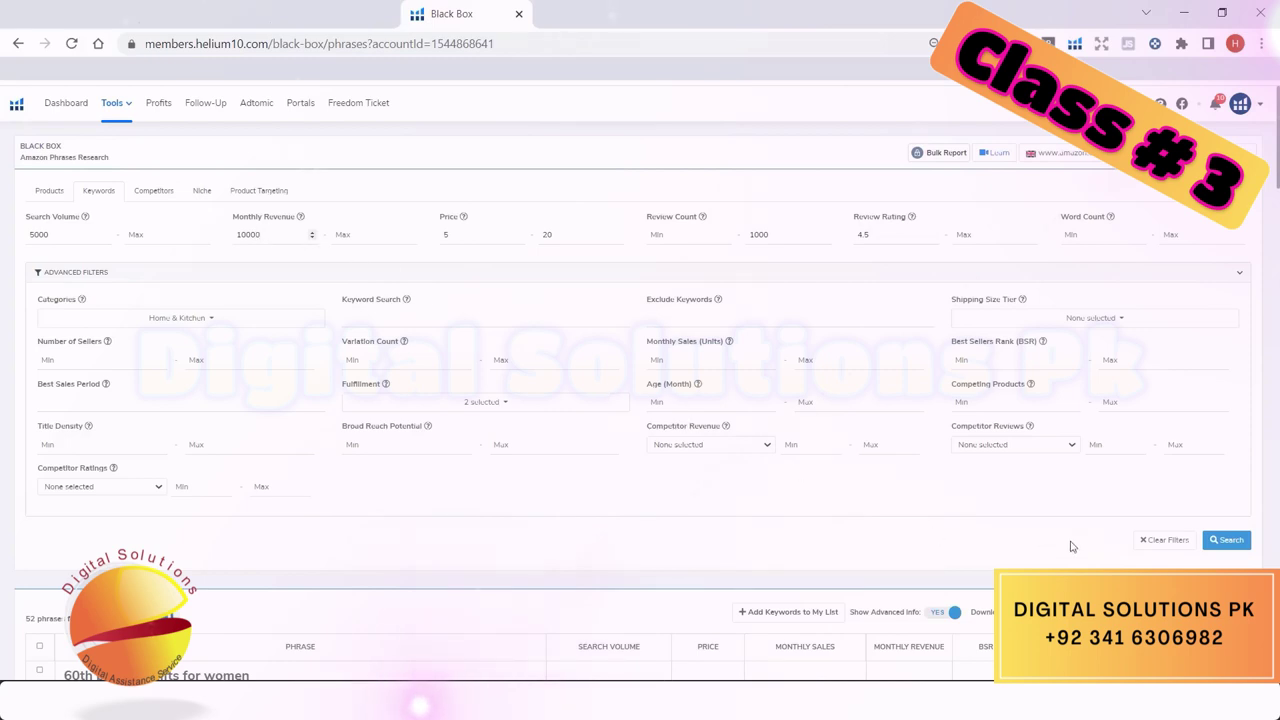
left_click(1230, 541)
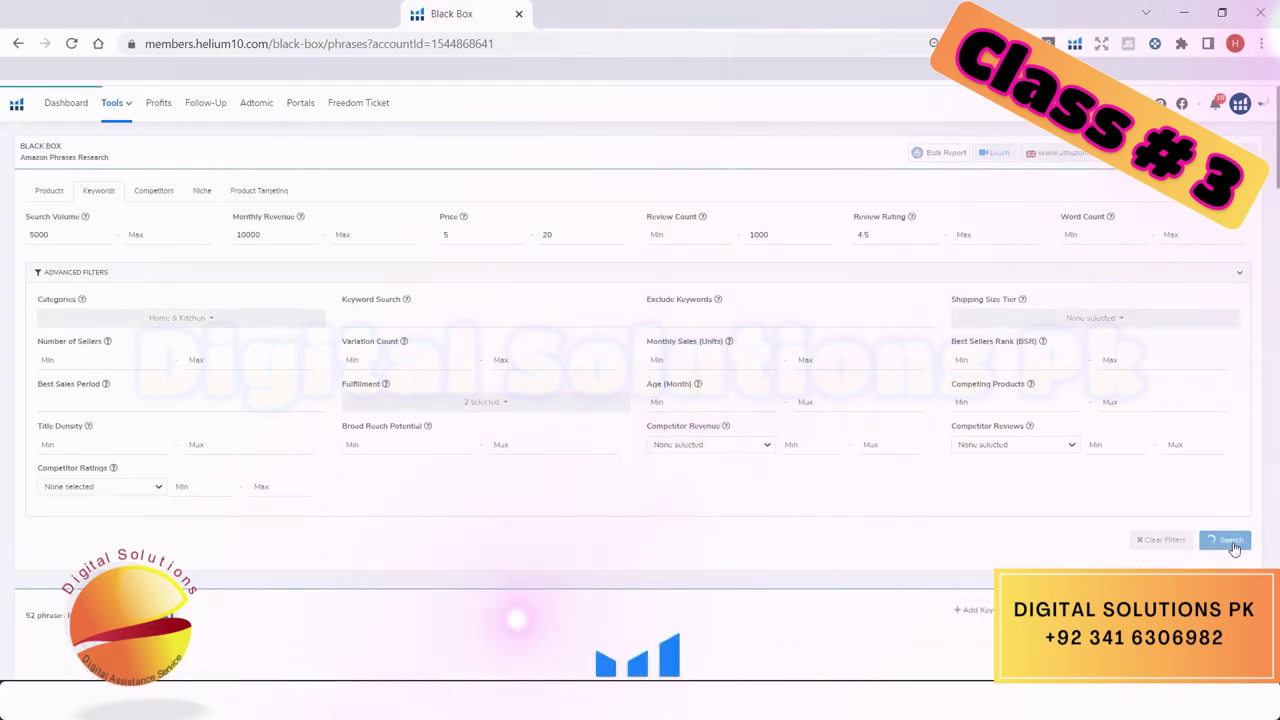
- Look through all phrases that match the stricter monthly revenue filter, down to the end of the list
scroll(1235, 548, "down", 5)
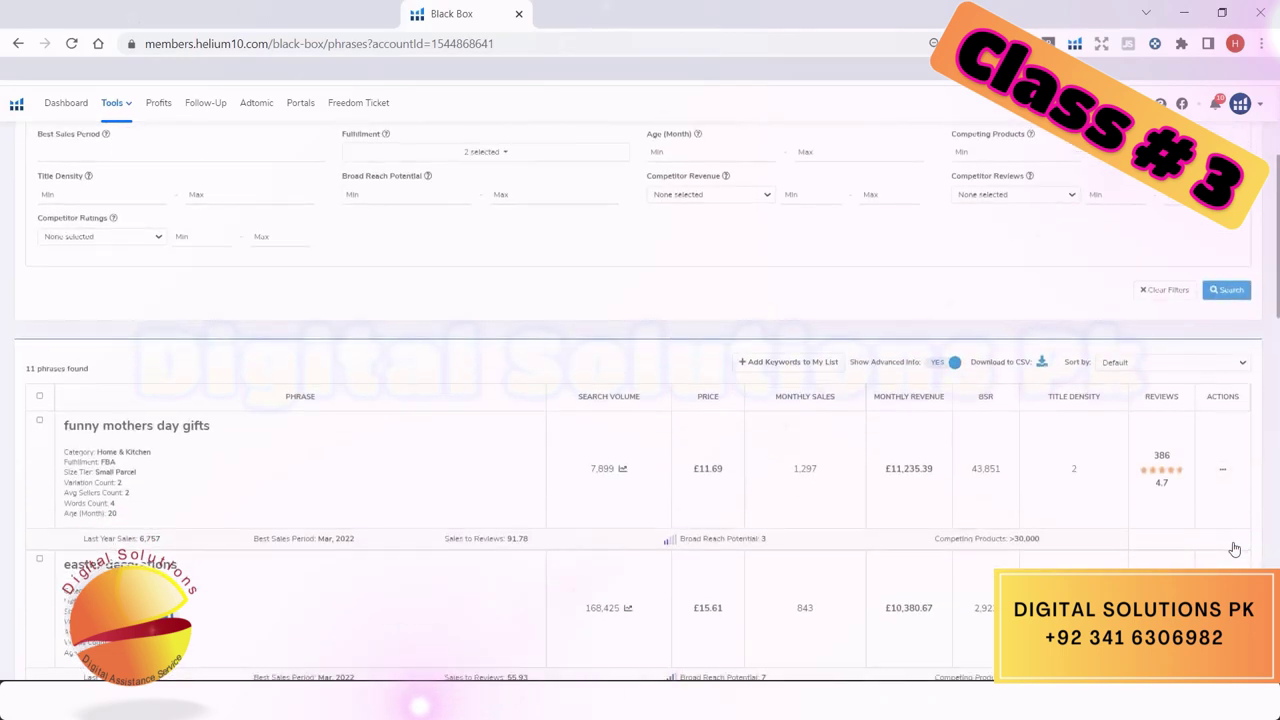
scroll(948, 571, "down", 5)
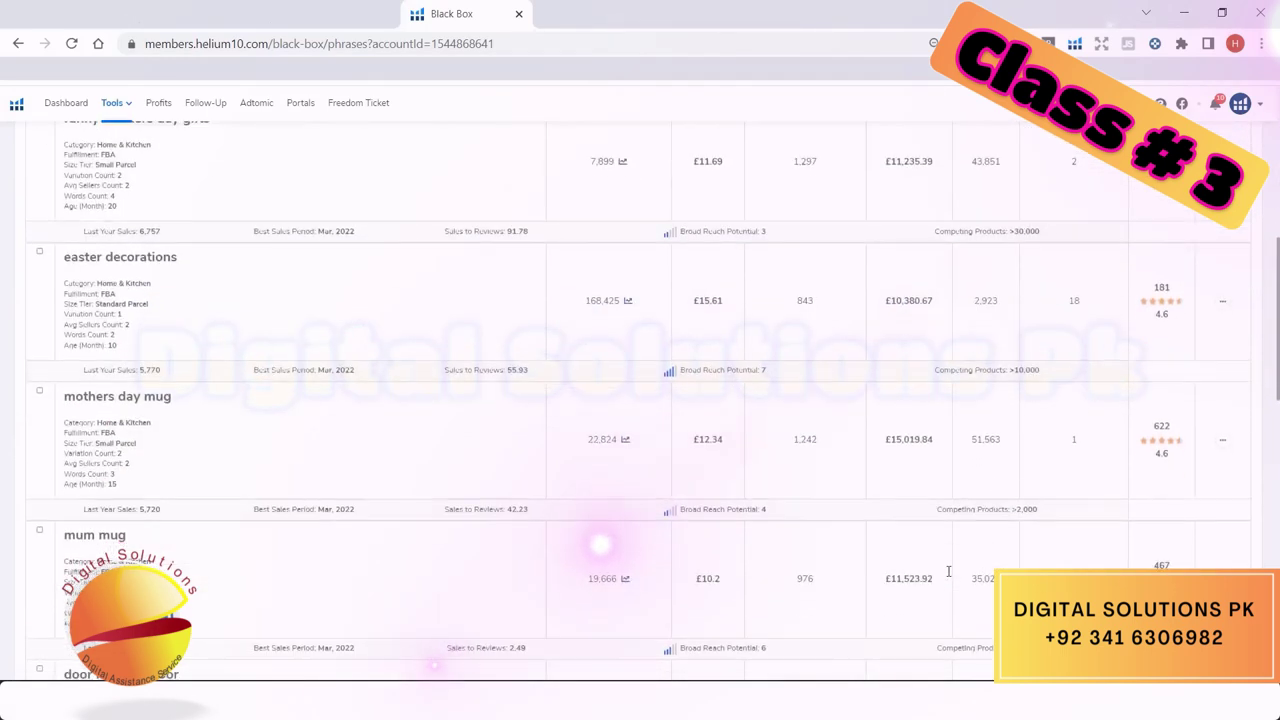
scroll(948, 571, "down", 4)
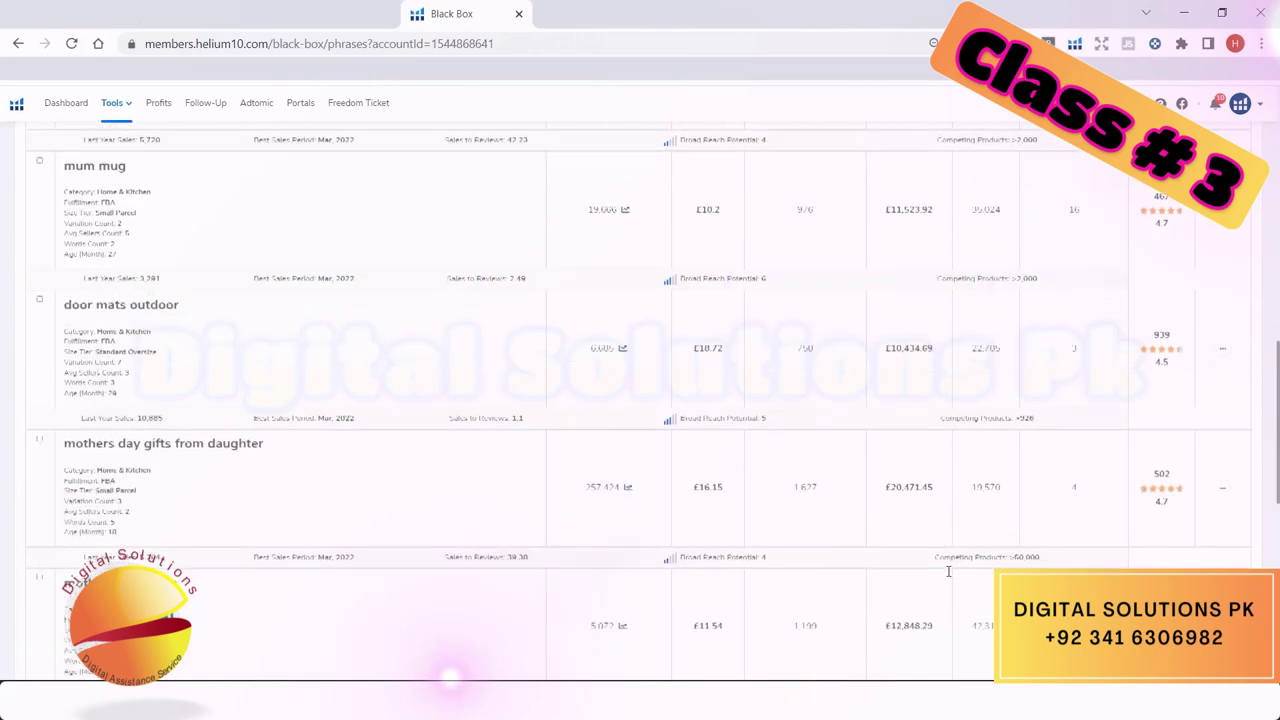
scroll(948, 571, "up", 4)
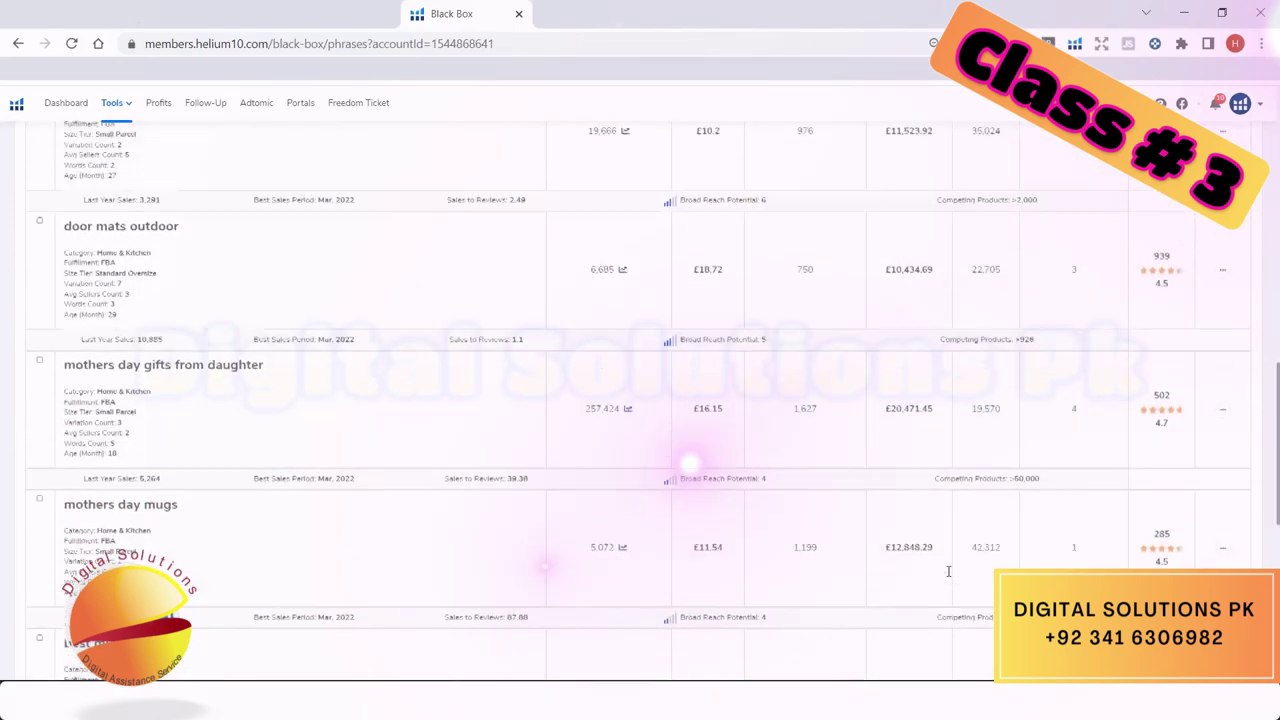
scroll(948, 571, "up", 4)
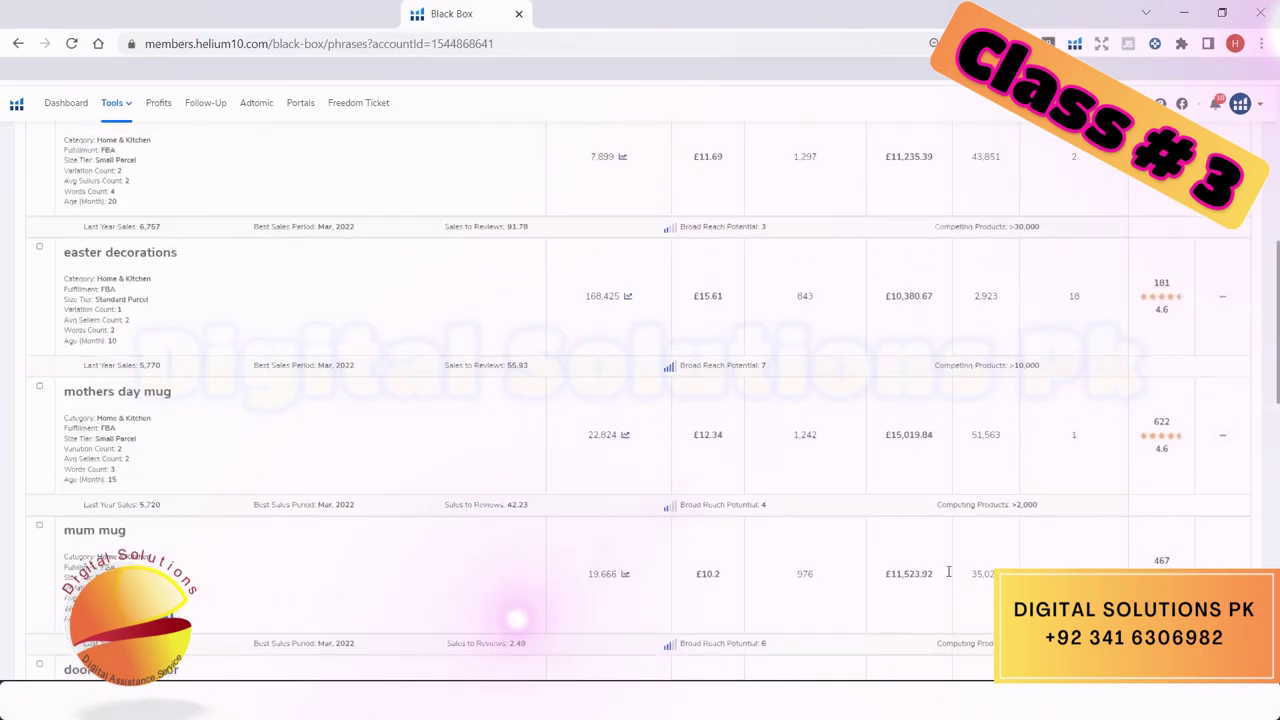
scroll(948, 571, "down", 12)
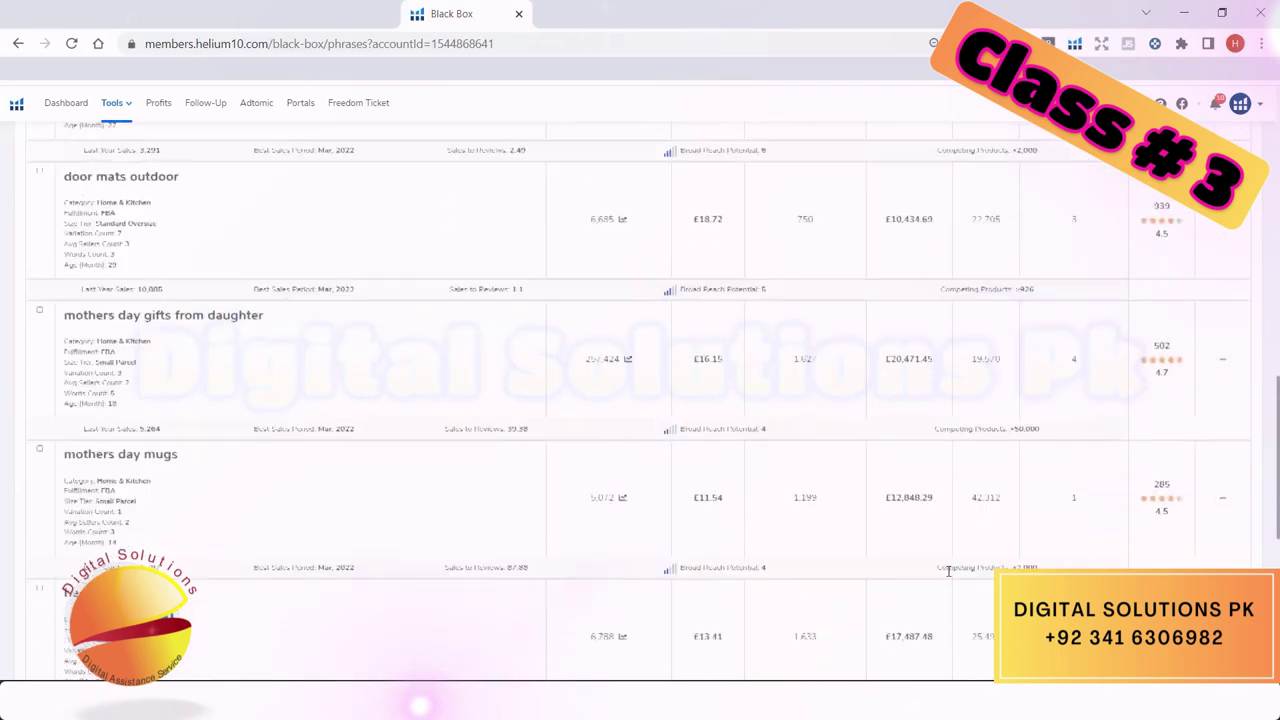
scroll(948, 571, "down", 2)
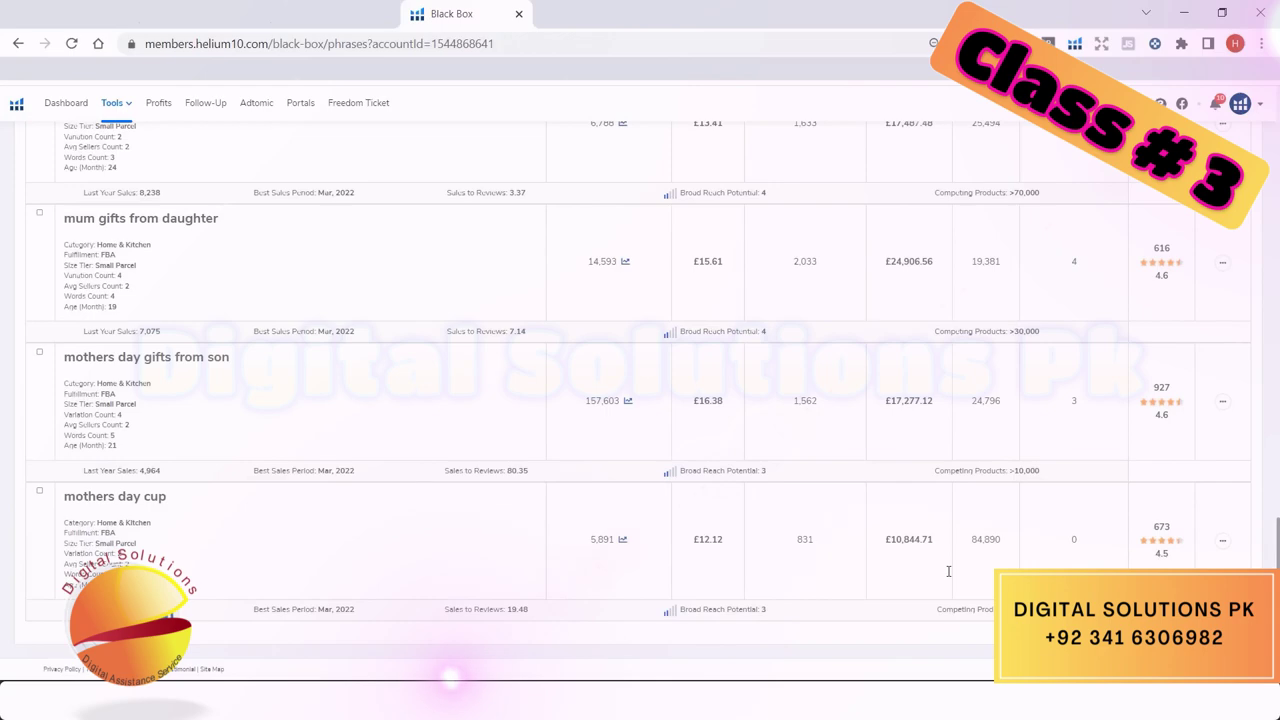
scroll(948, 571, "up", 15)
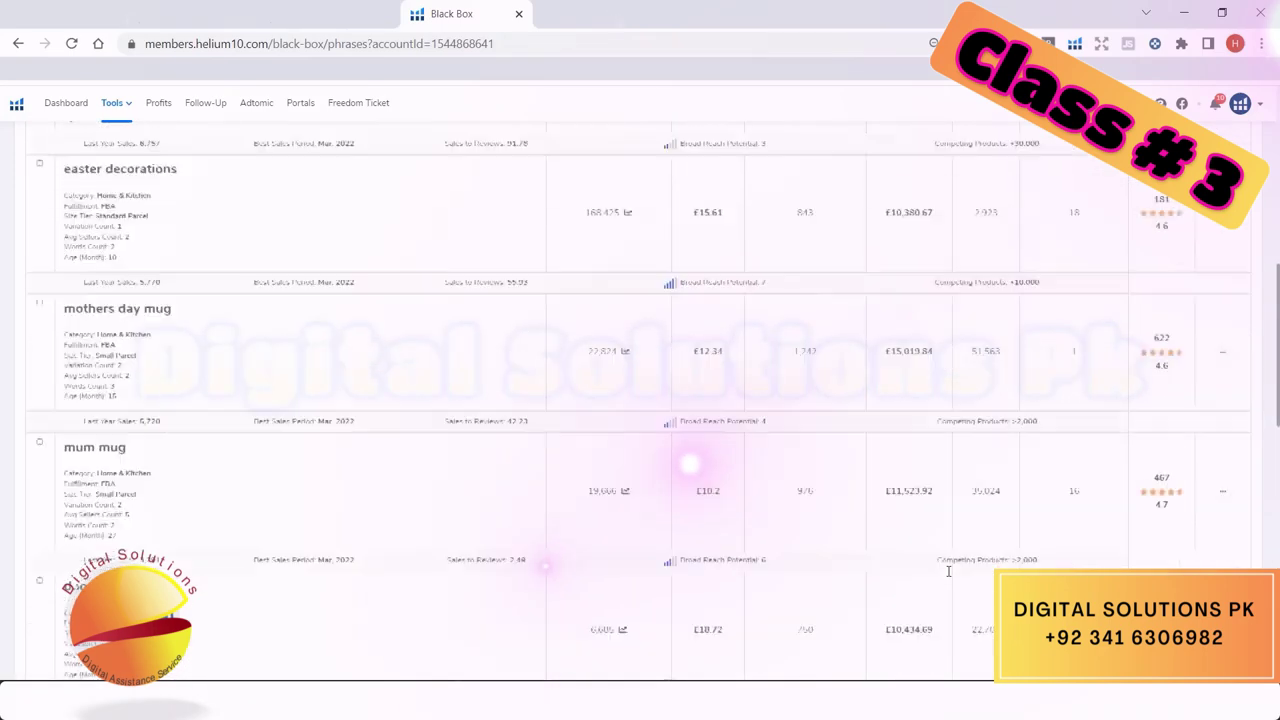
scroll(948, 571, "up", 2)
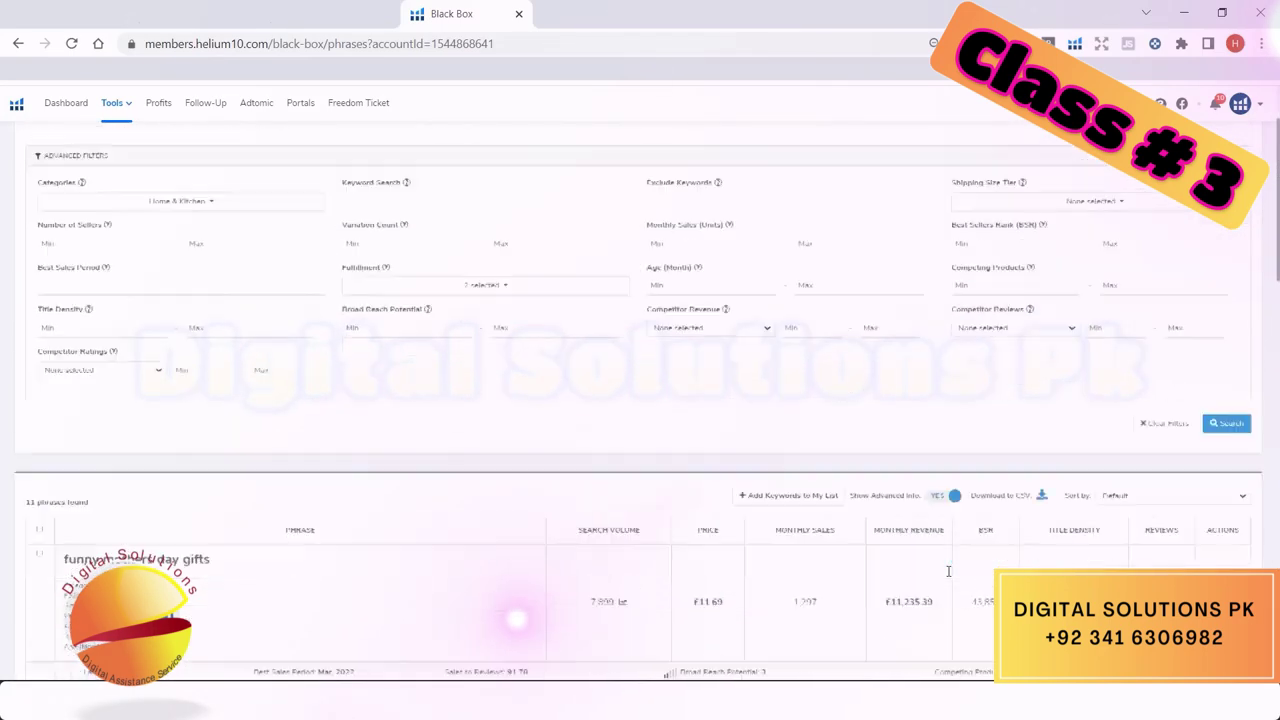
- Check the monthly sales in the results, set the minimum monthly sales to 1000 units and rerun the search
scroll(948, 571, "down", 3)
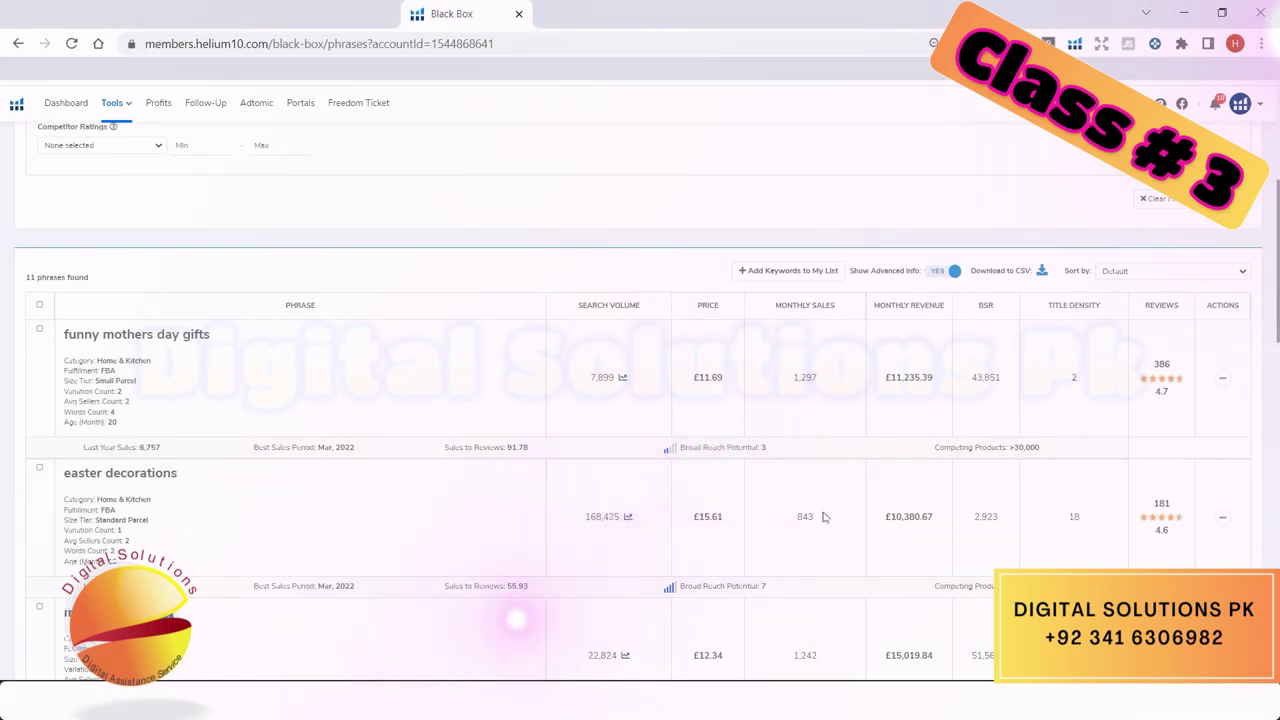
scroll(839, 537, "up", 3)
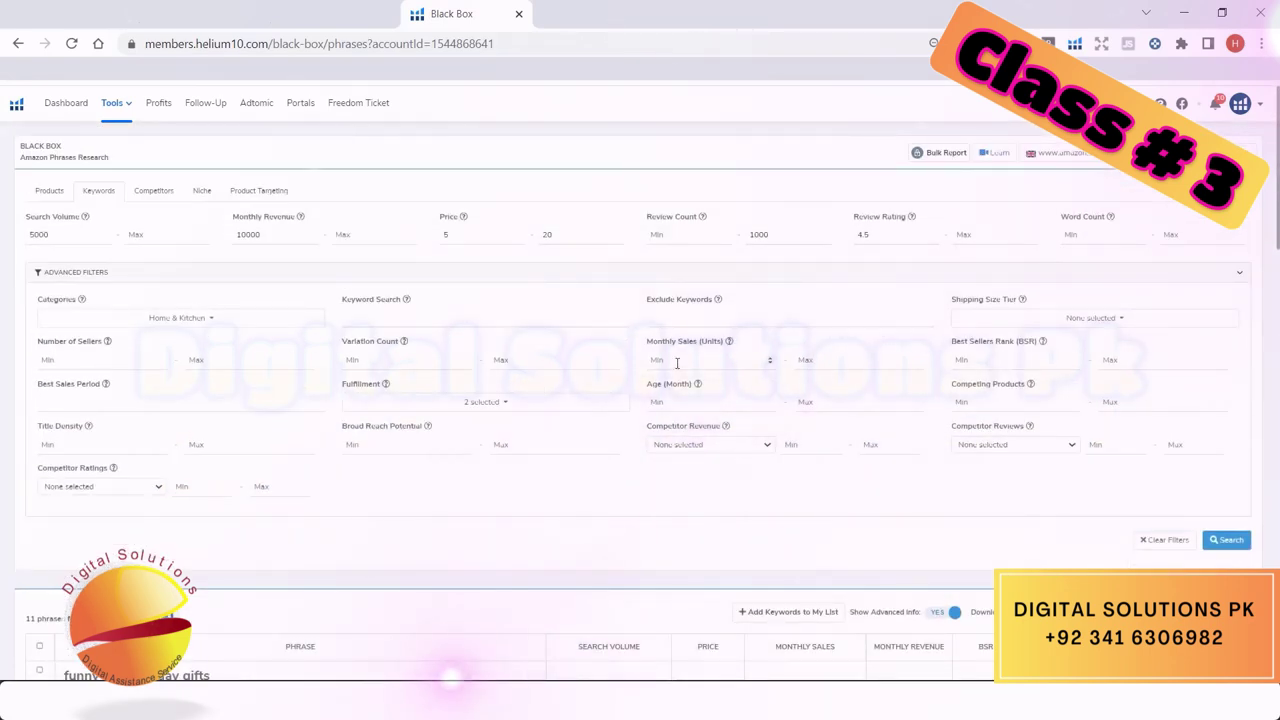
left_click(1226, 540)
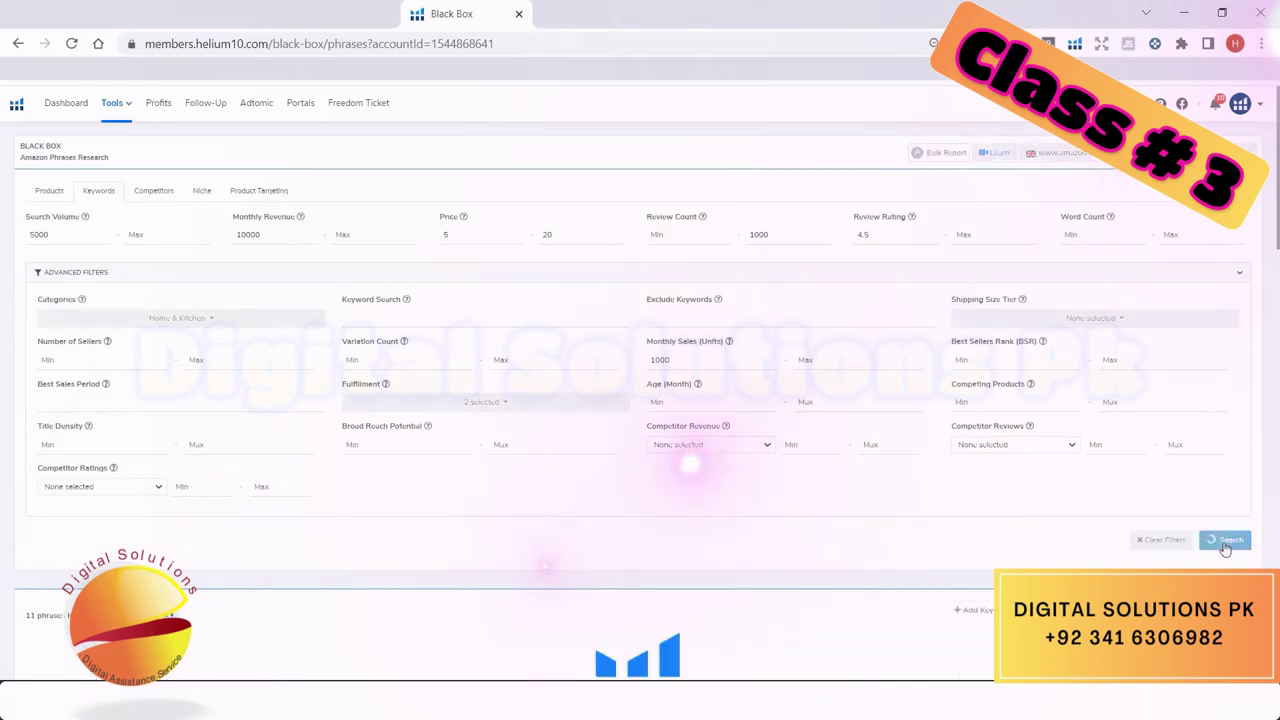
- Review the phrases that match the monthly sales filter, comparing their sales, price and revenue with the filters set
scroll(957, 565, "down", 5)
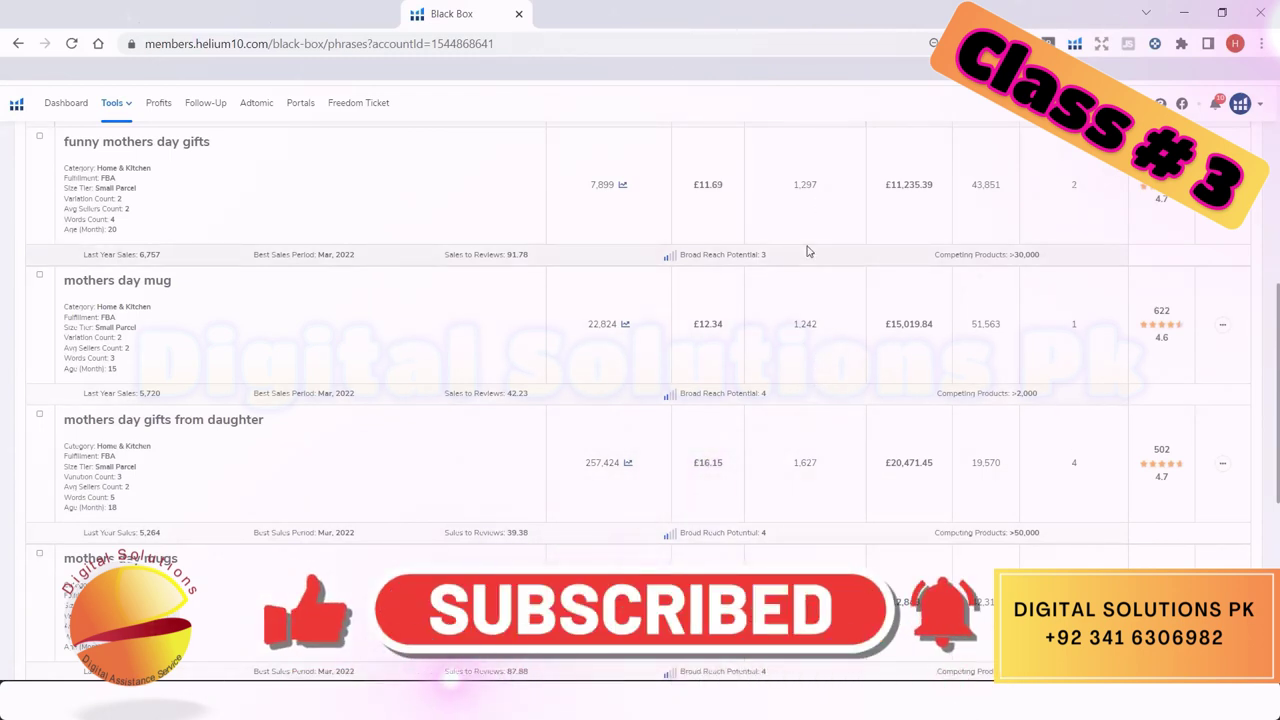
scroll(808, 251, "up", 2)
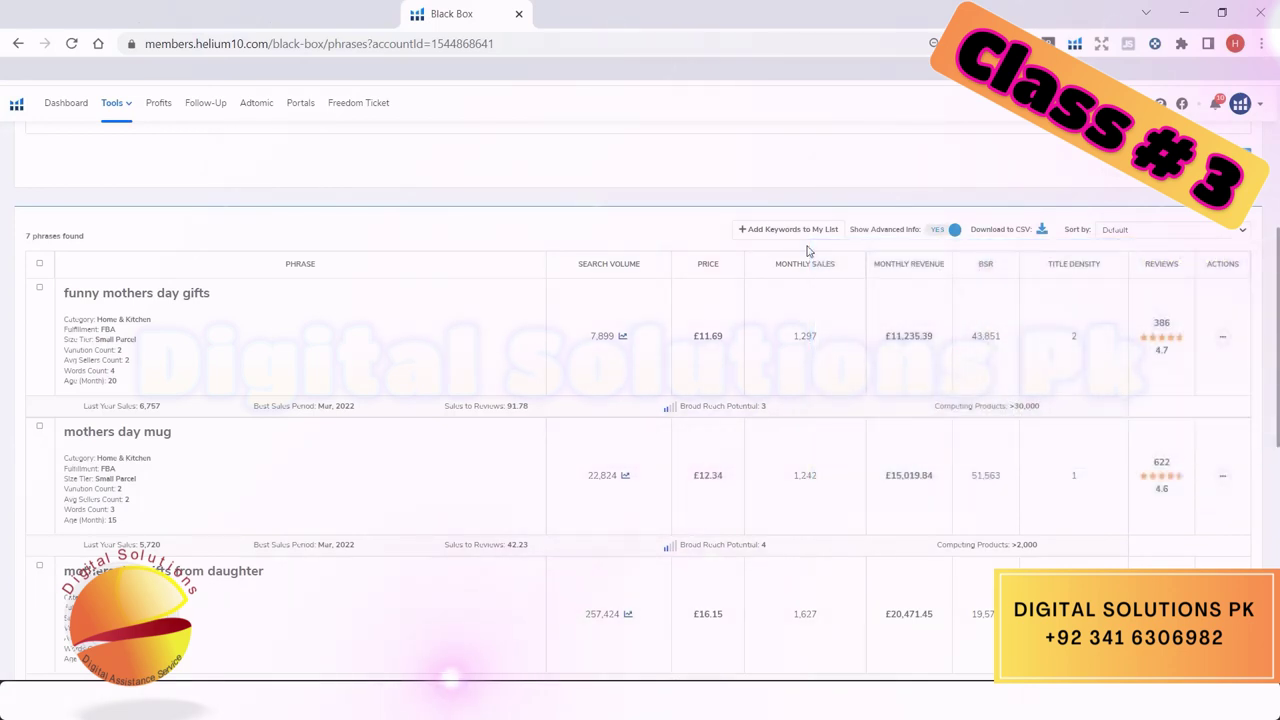
scroll(808, 251, "down", 1)
scroll(808, 251, "up", 5)
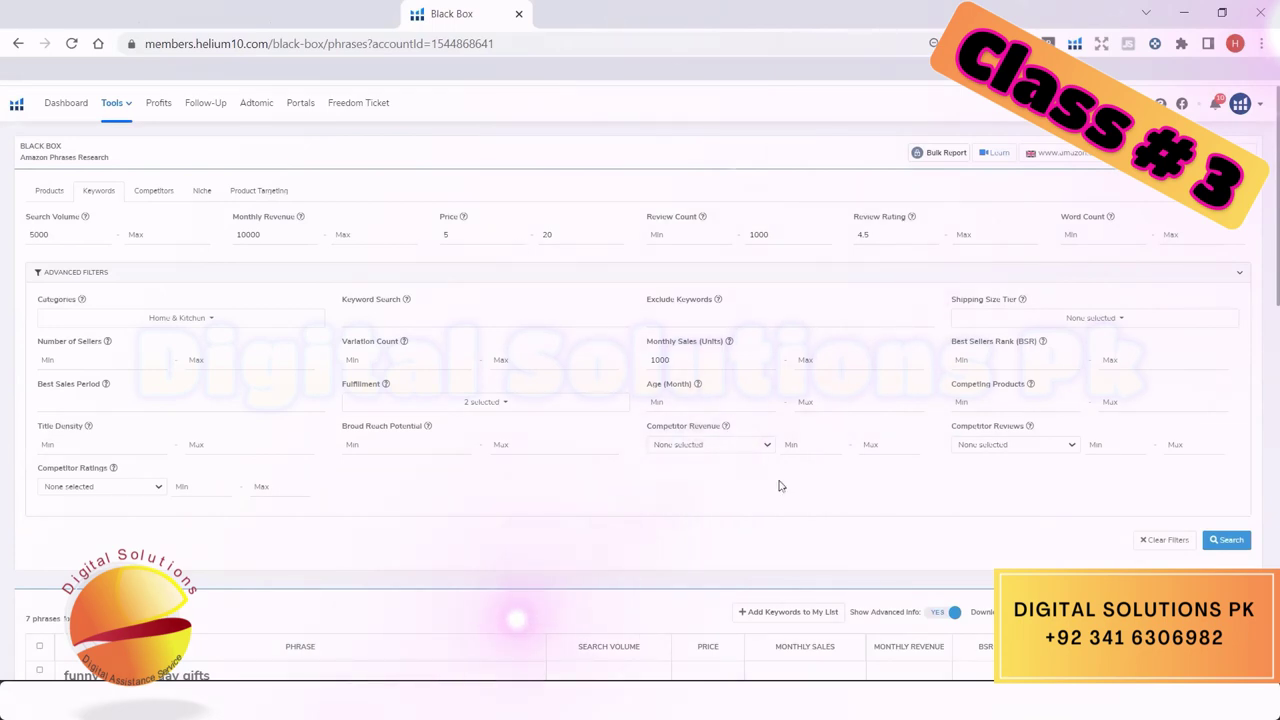
scroll(815, 531, "down", 2)
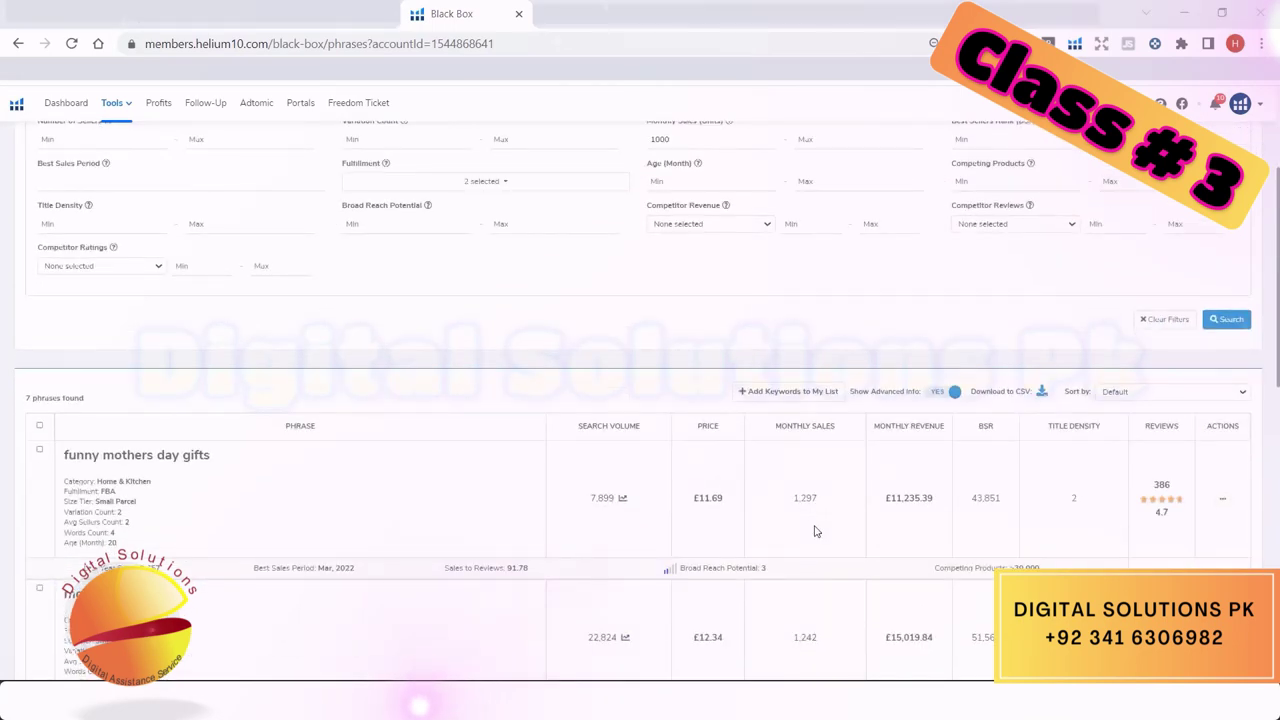
scroll(583, 374, "down", 2)
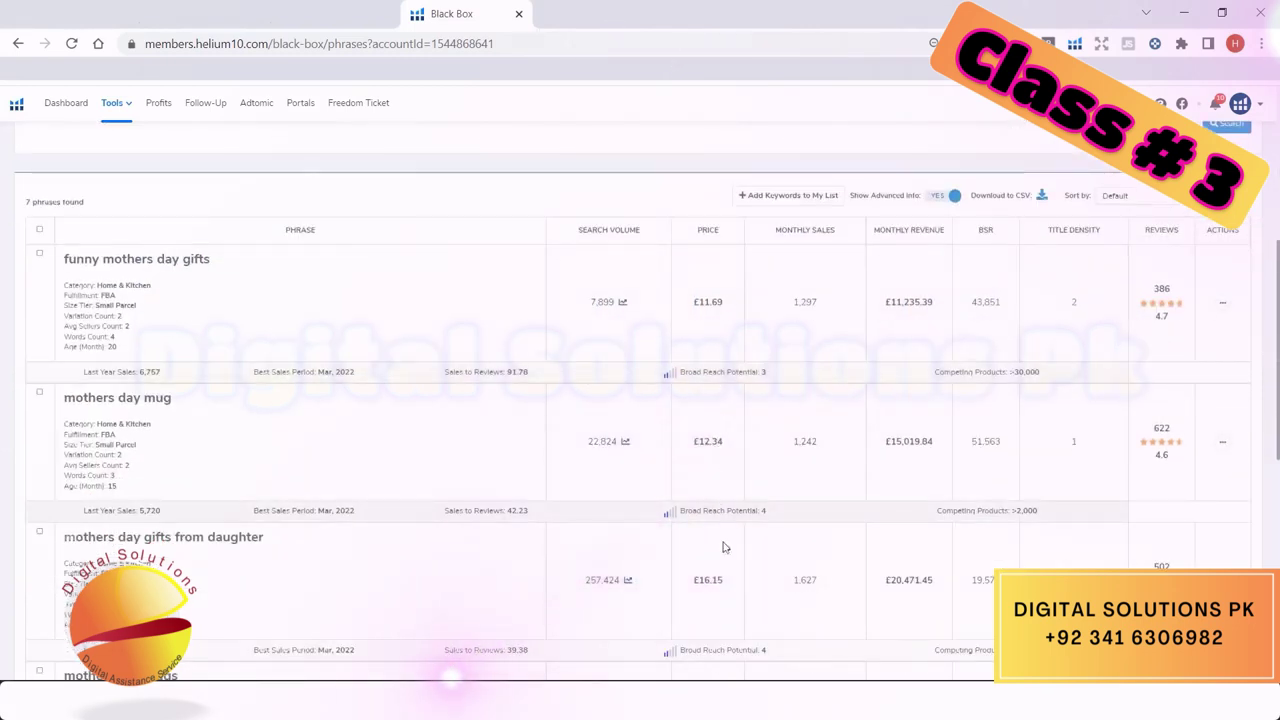
scroll(729, 586, "up", 4)
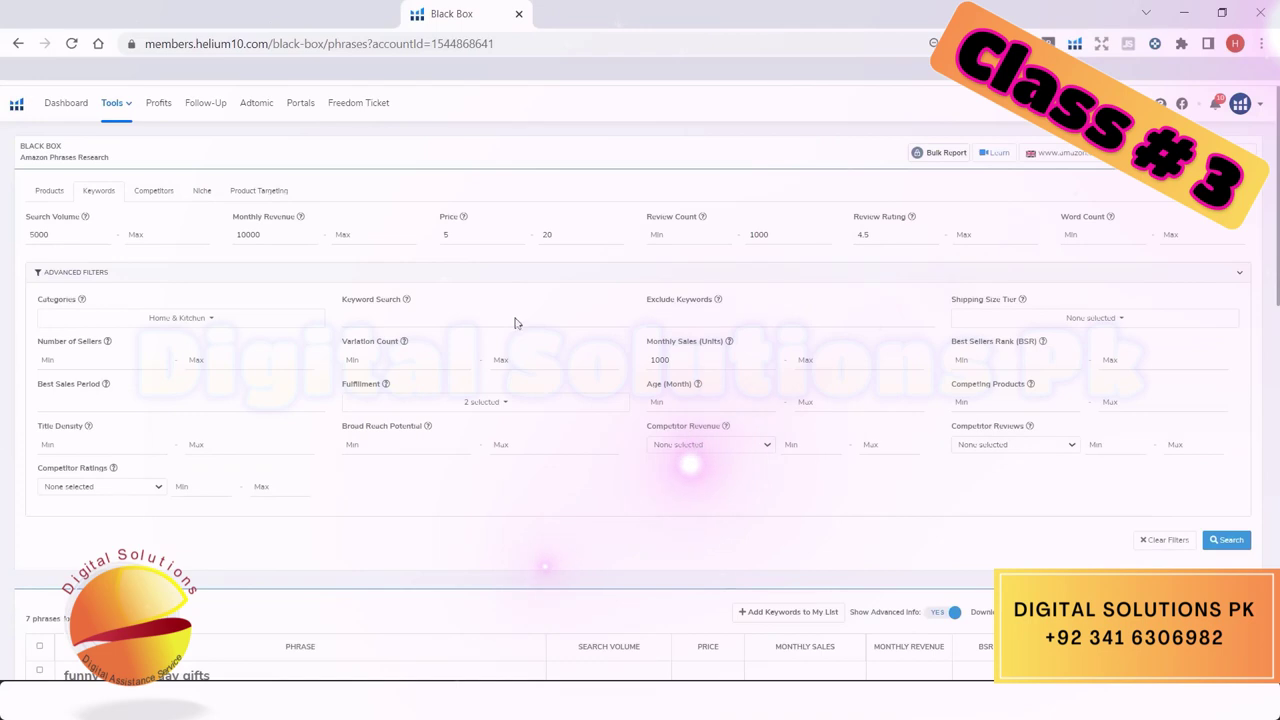
- Set the minimum price to 20, clear the maximum price and run the keyword search again
left_click(476, 237)
key("BackSpace")
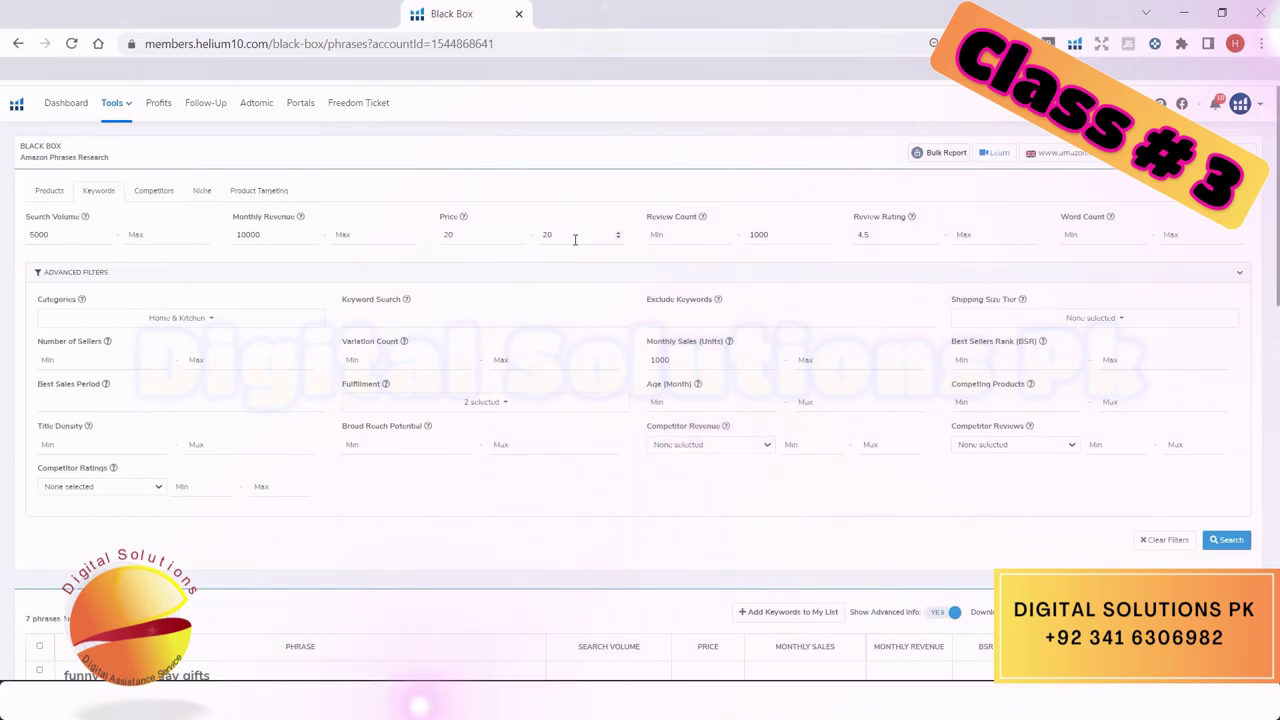
key("BackSpace")
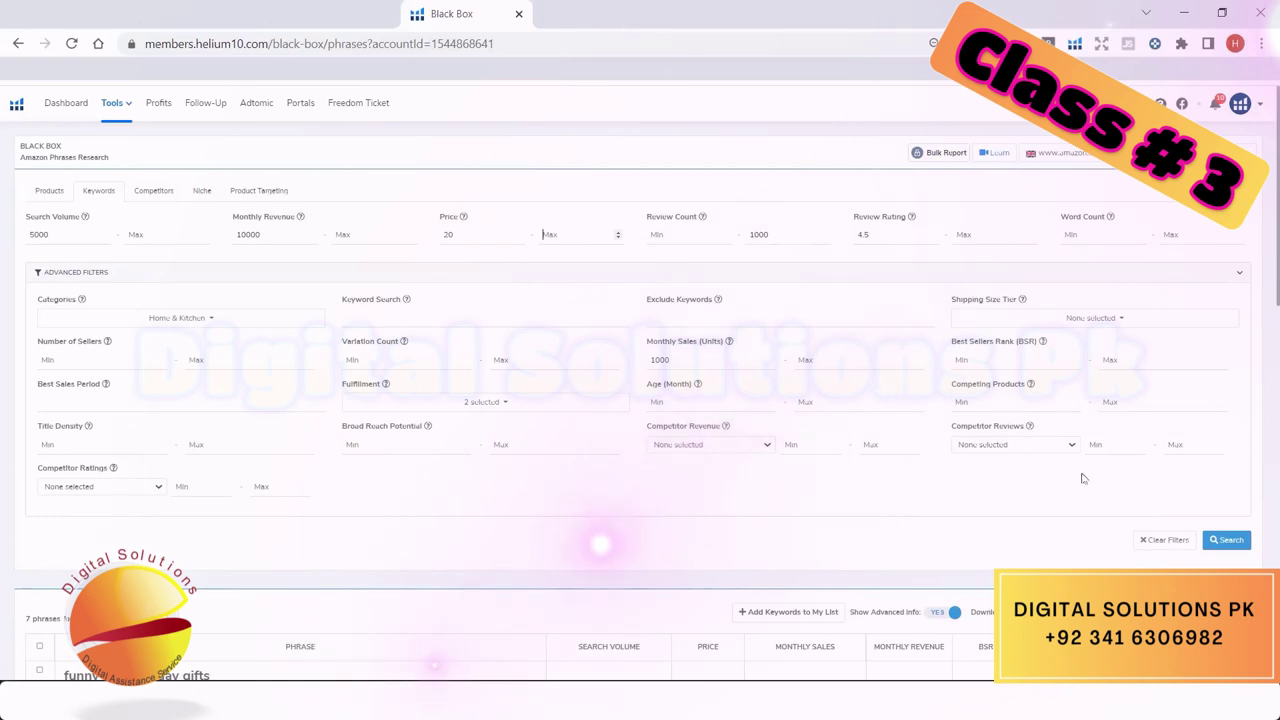
left_click(1228, 541)
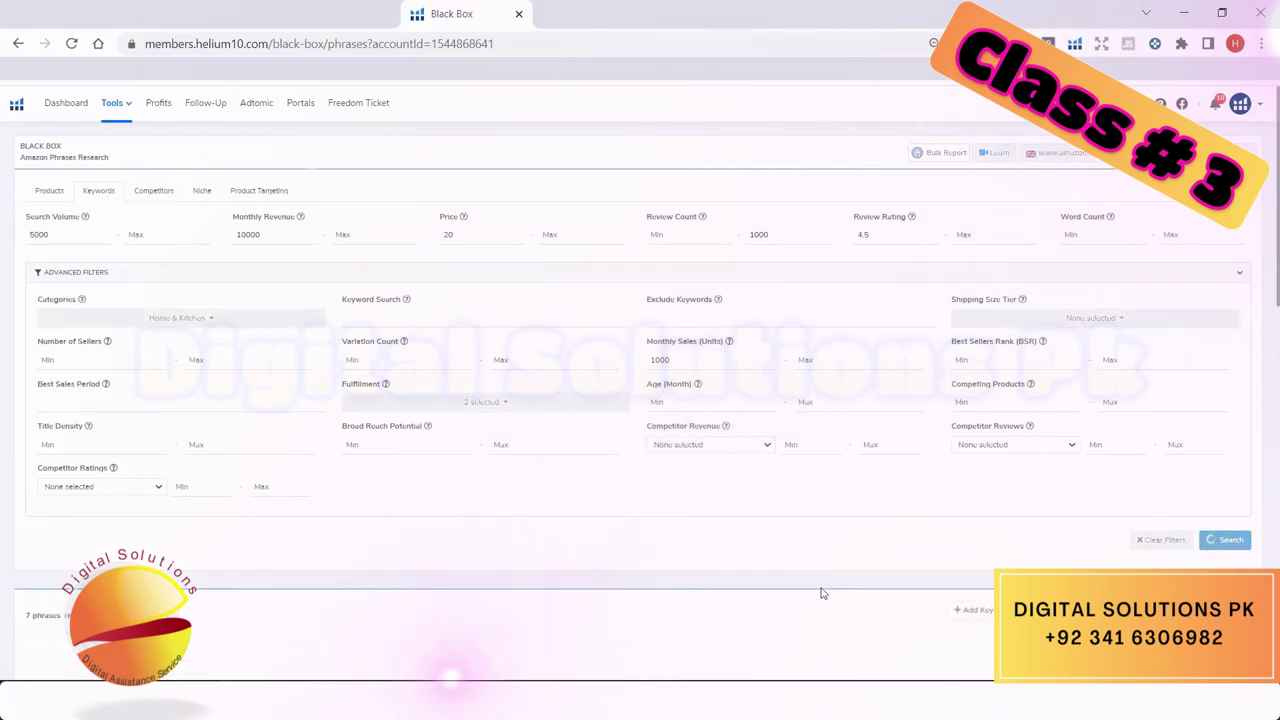
scroll(820, 594, "down", 1)
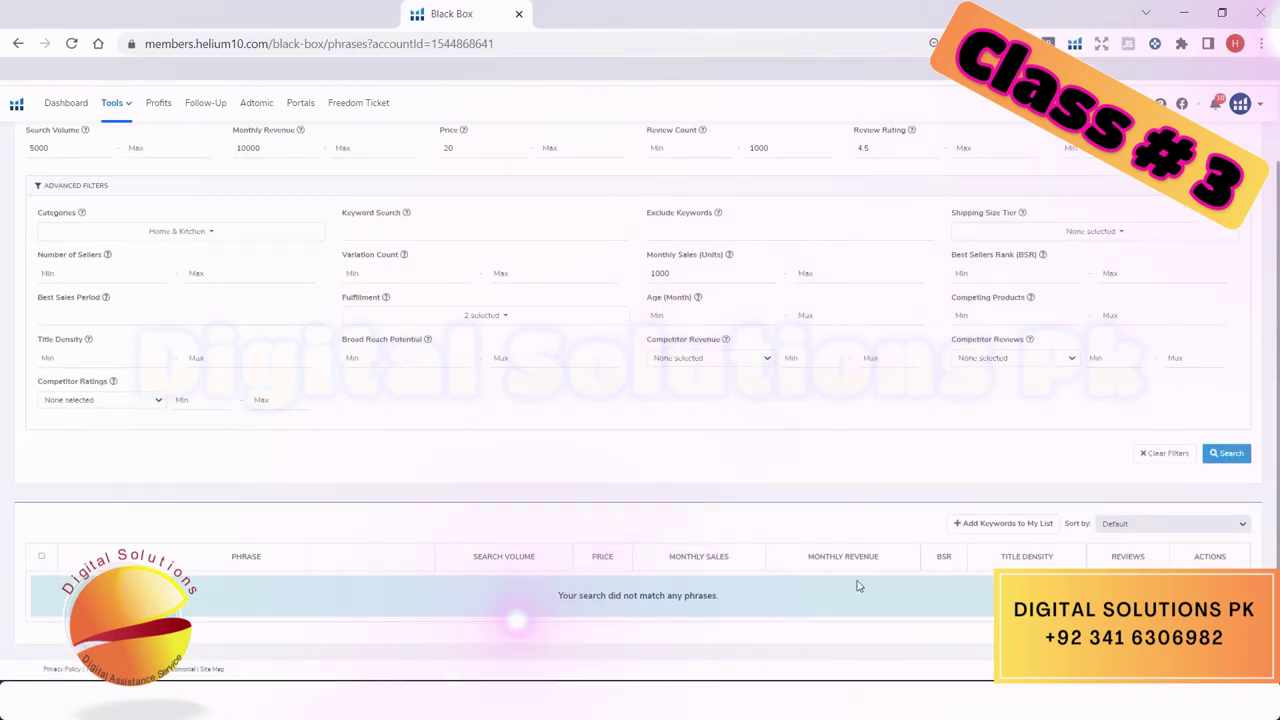
- Lower the minimum price to 10, rerun the keyword search and look through the matching phrases to the end of the list
scroll(837, 337, "up", 1)
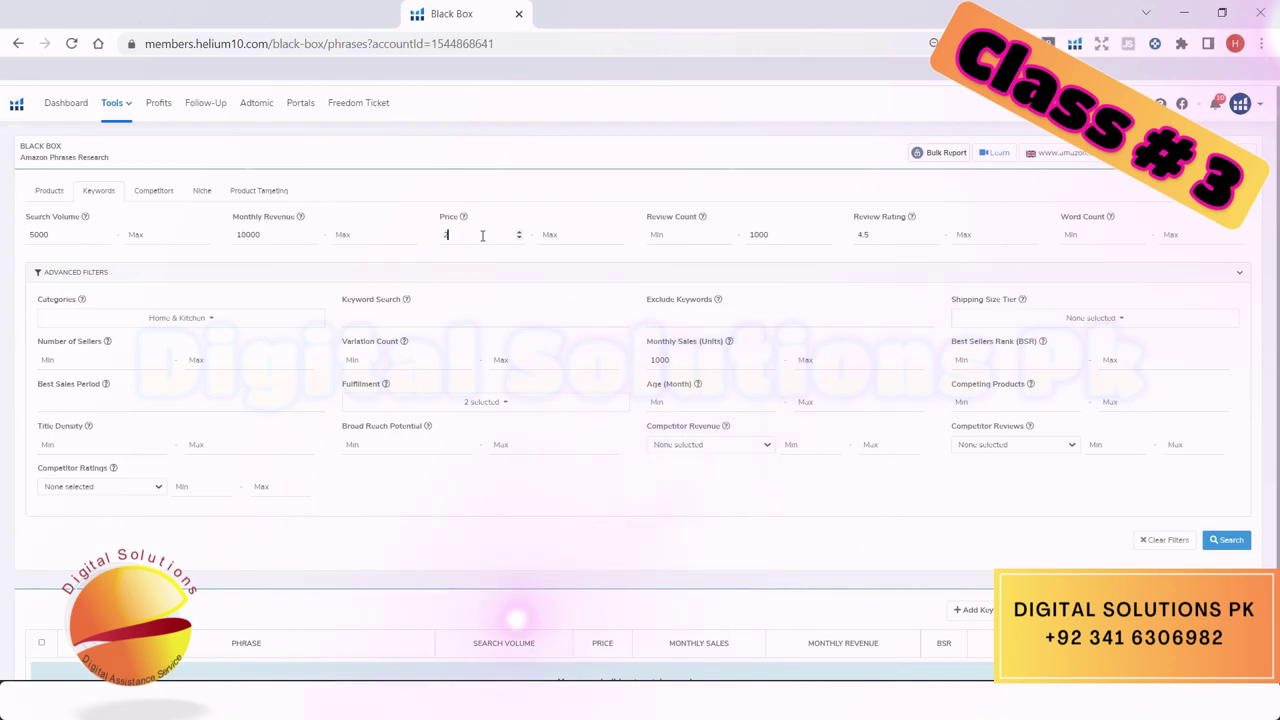
left_click(1235, 542)
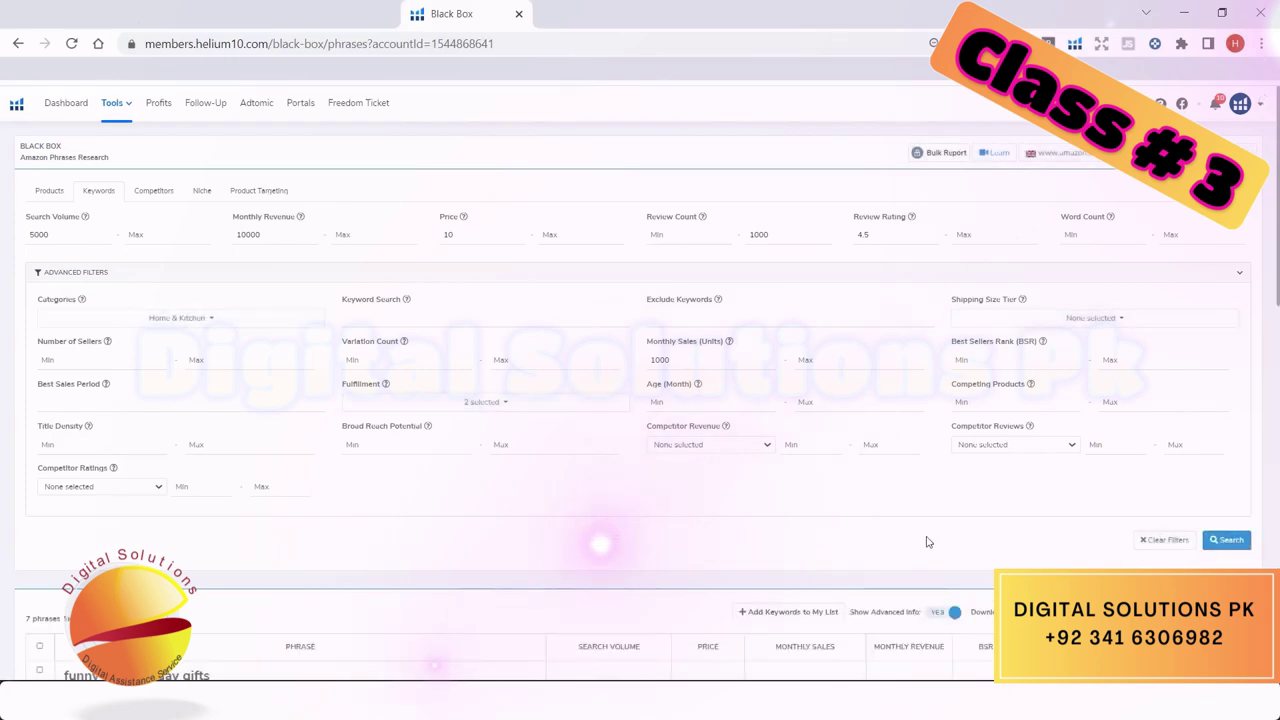
scroll(828, 535, "down", 6)
scroll(828, 538, "down", 5)
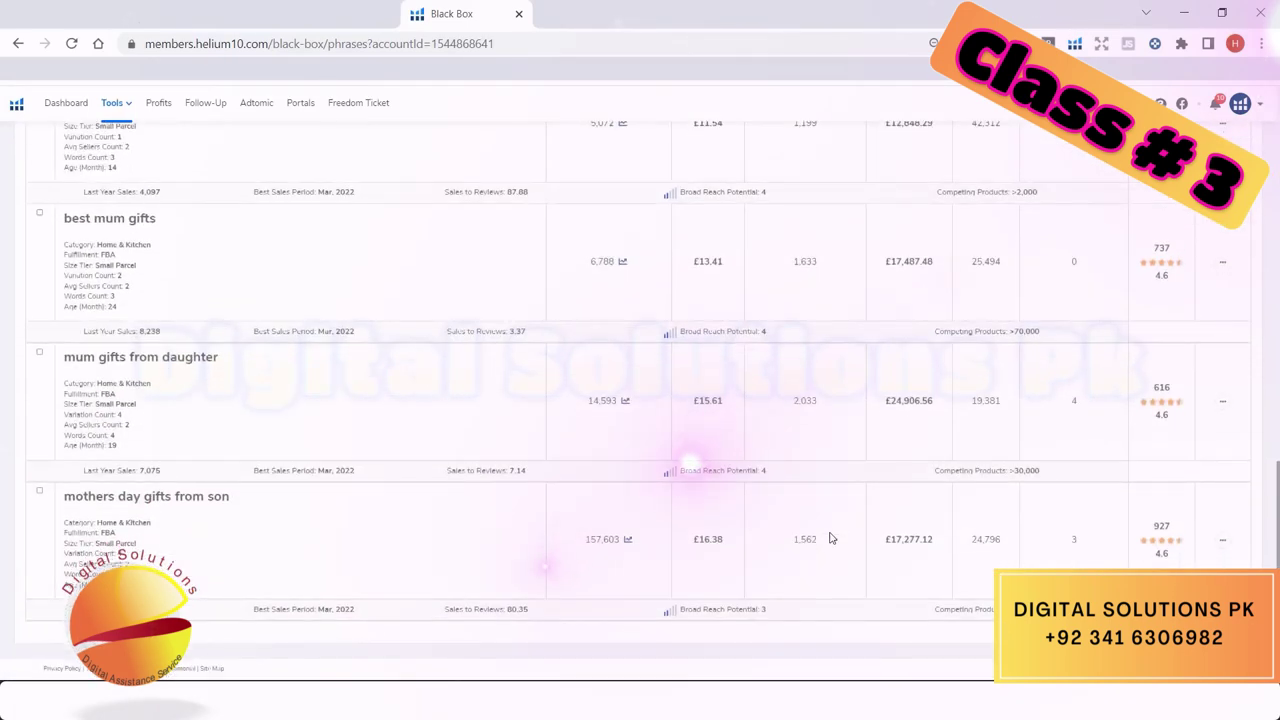
scroll(829, 538, "up", 10)
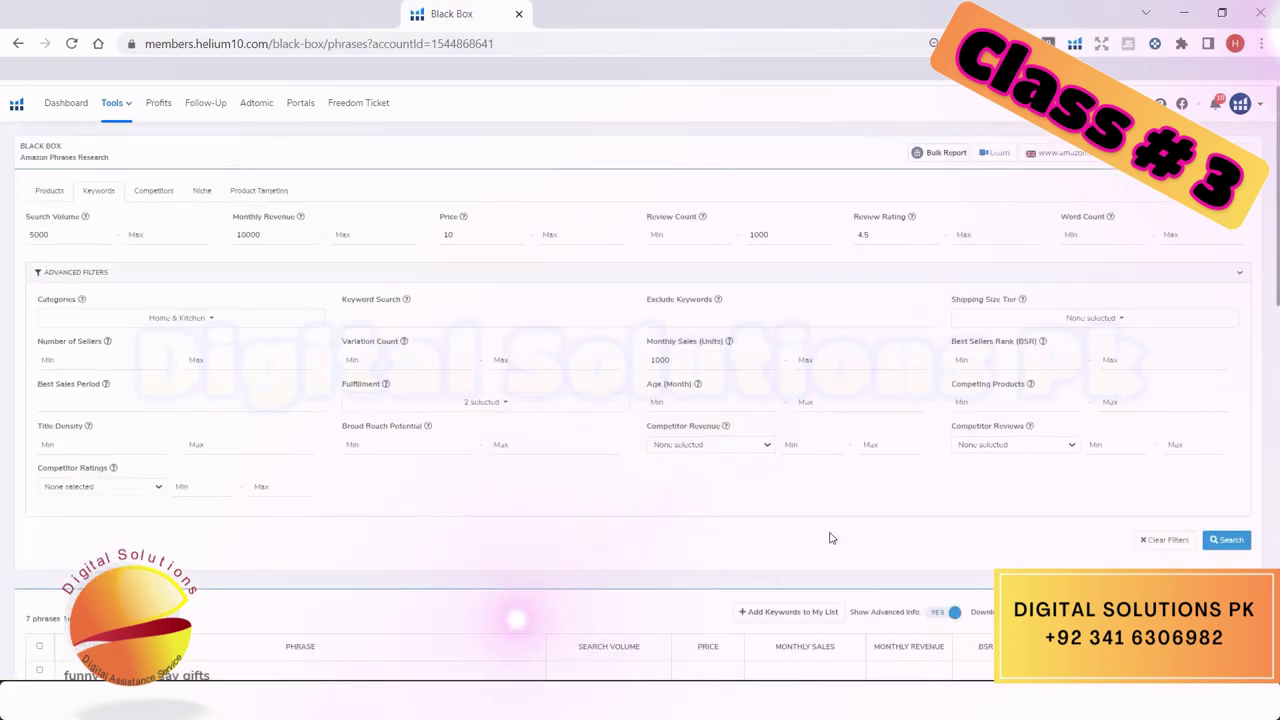